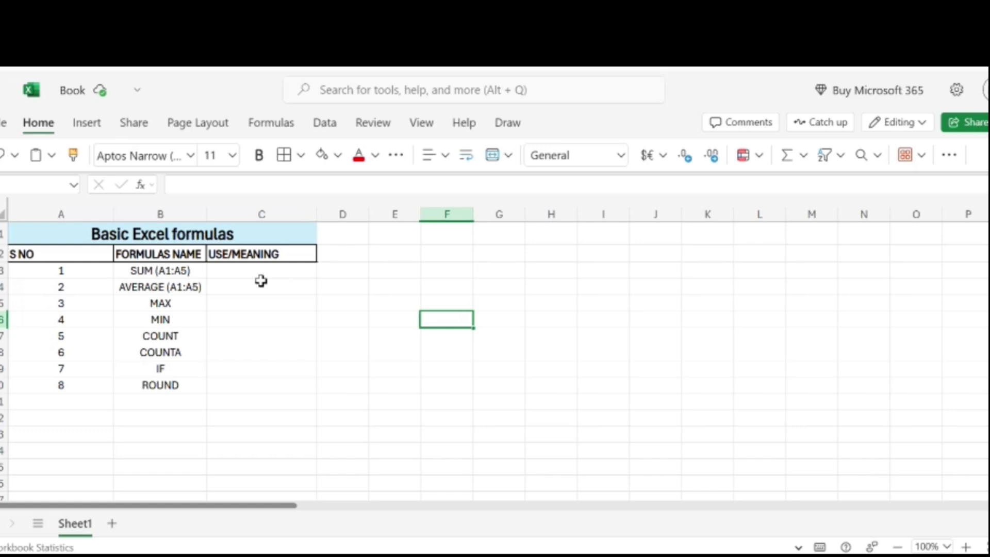
- Enter the SUM formula's meaning in C3 as "Adds values in cell to a1 to A4"
left_click(258, 276)
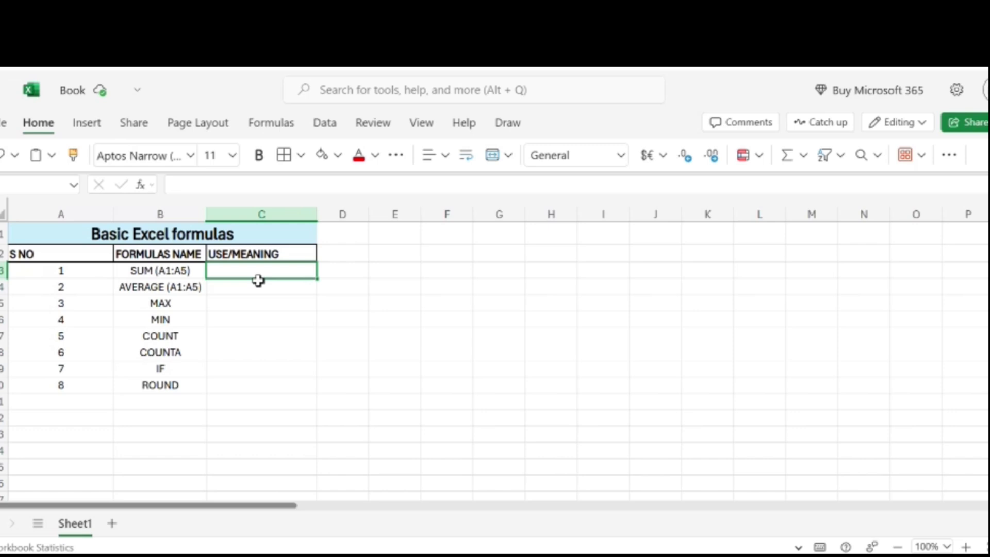
type("Adds")
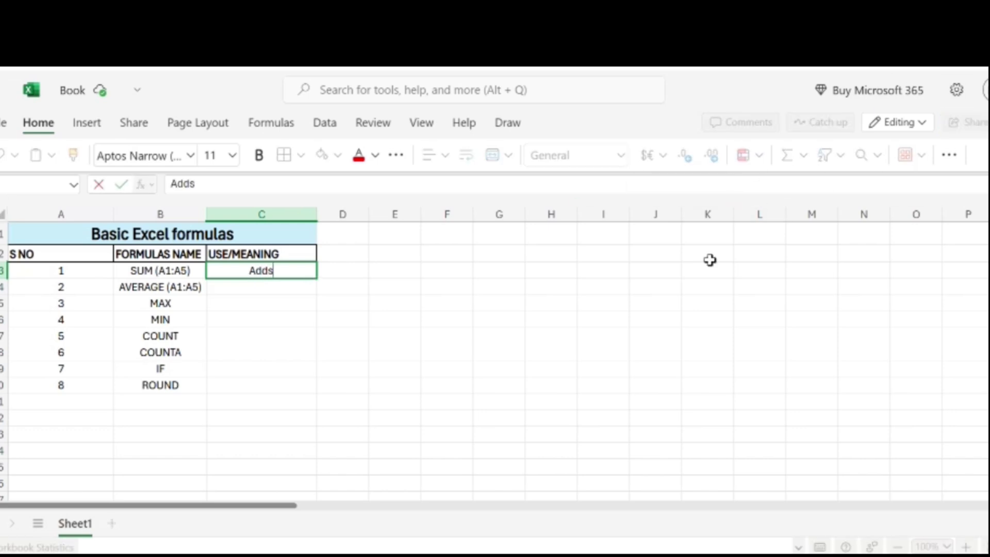
type(" values in  cell")
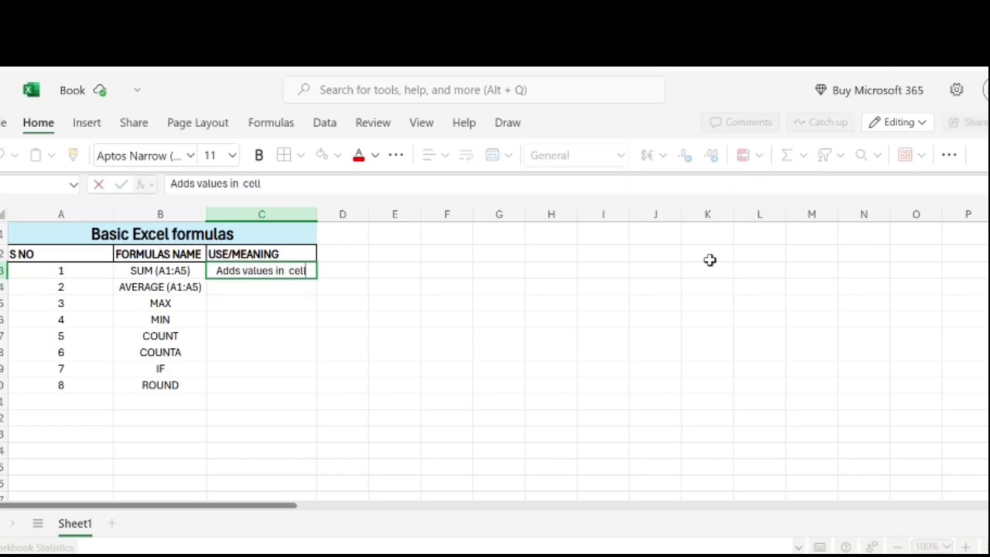
type(" to a1 to a4")
key("BackSpace")
key("BackSpace")
type("A4")
left_click(61, 270)
- Auto-fit the width of column C and capitalize the a1 reference in the SUM meaning as A1
double_click(316, 214)
left_click(307, 274)
left_click(281, 185)
key("BackSpace")
type("A")
left_click(382, 303)
left_click(260, 289)
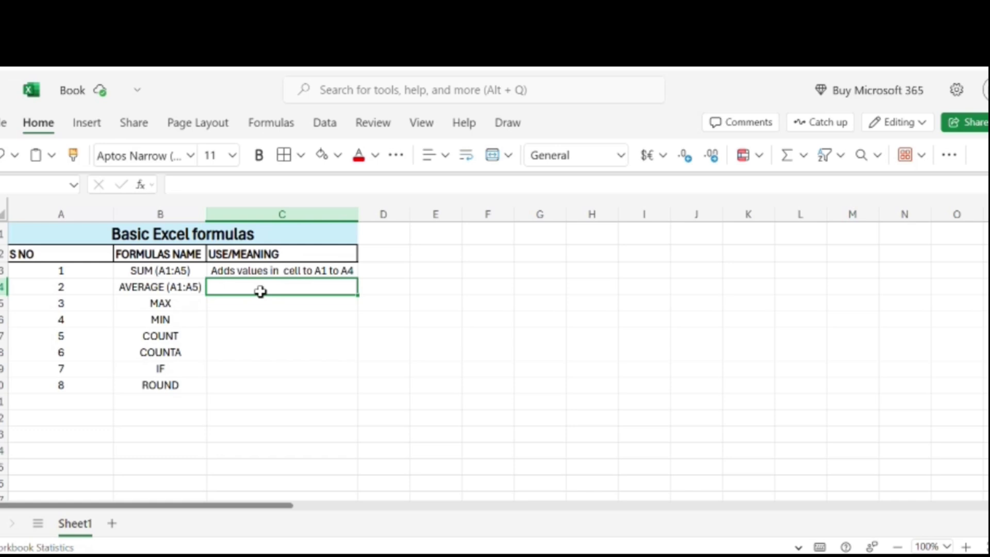
- Insert "numbers and" before "values" in the SUM formula's meaning in C3
left_click(246, 273)
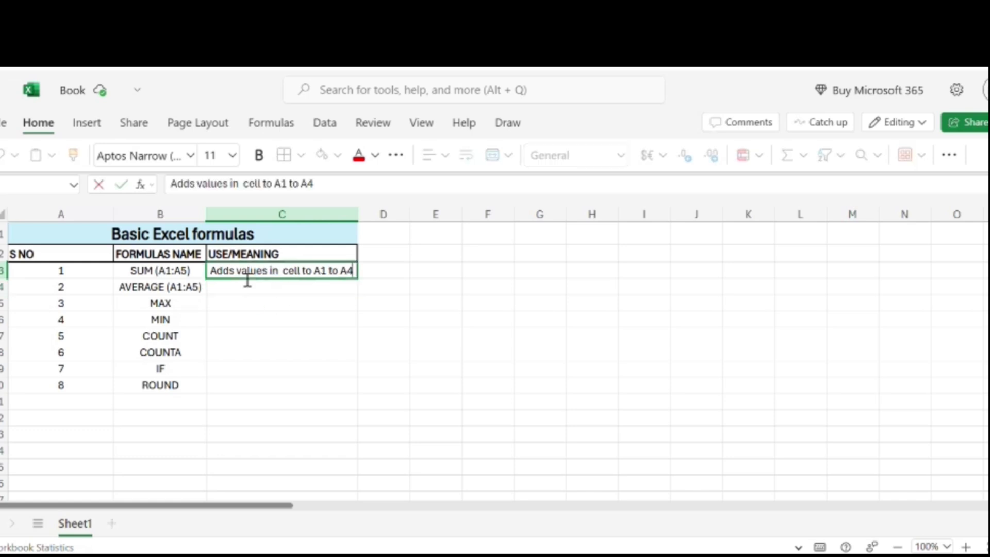
double_click(248, 274)
type("numbers and")
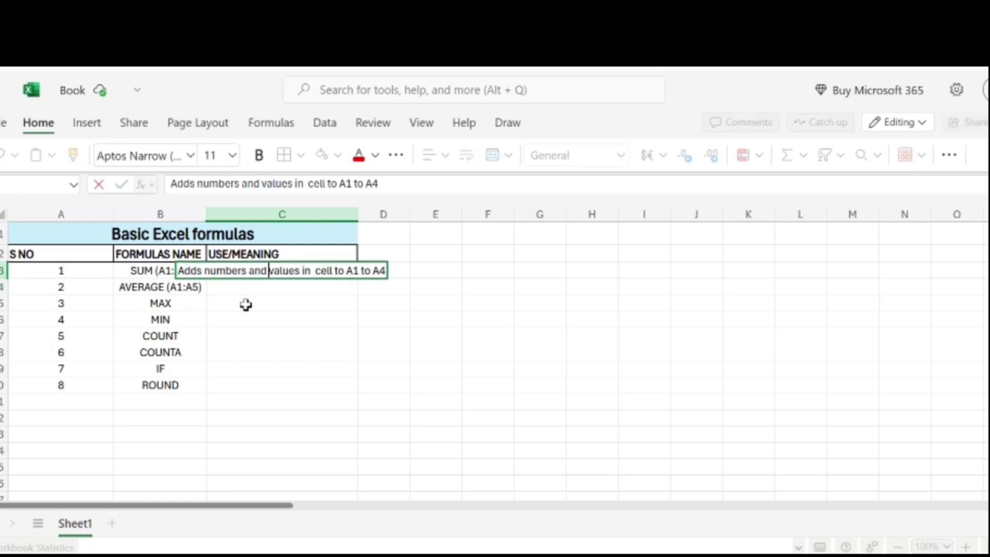
key("Return")
- Enter "Calculates average" as the AVERAGE meaning and "Finds the highest number" as the MAX meaning
type("Calculates average")
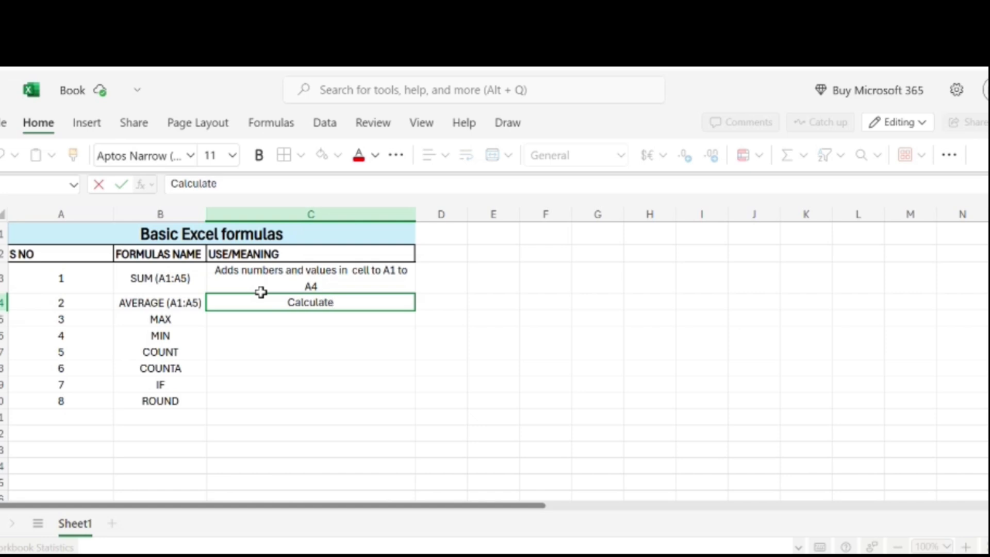
key("Return")
type("Finds the highest number")
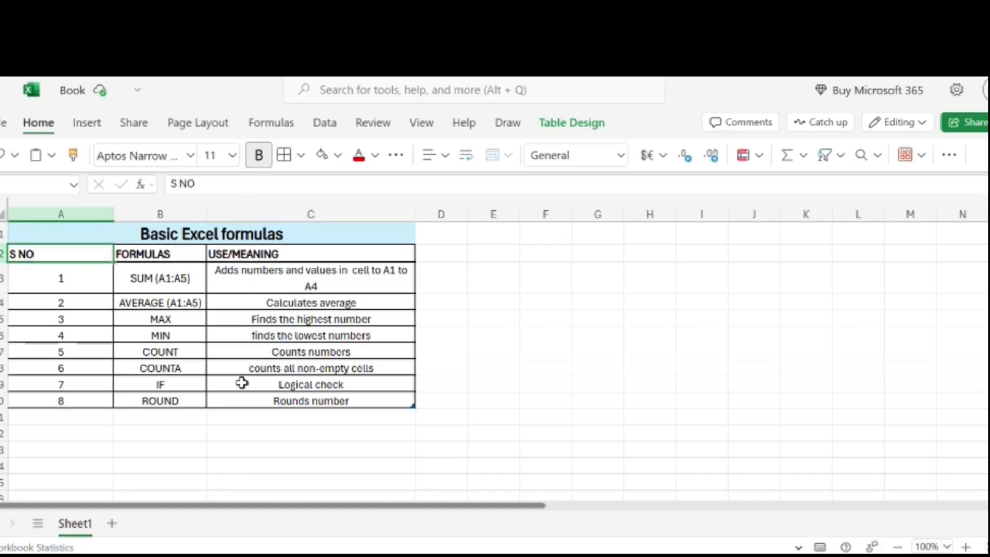
- Review the table title and the SUM and AVERAGE rows with their meanings
left_click(176, 237)
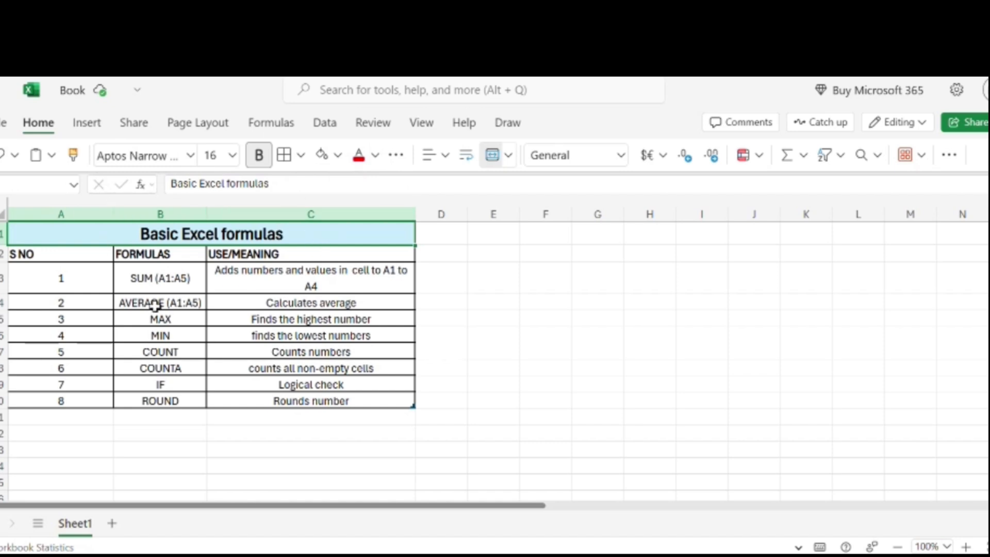
left_click(70, 292)
left_click(153, 290)
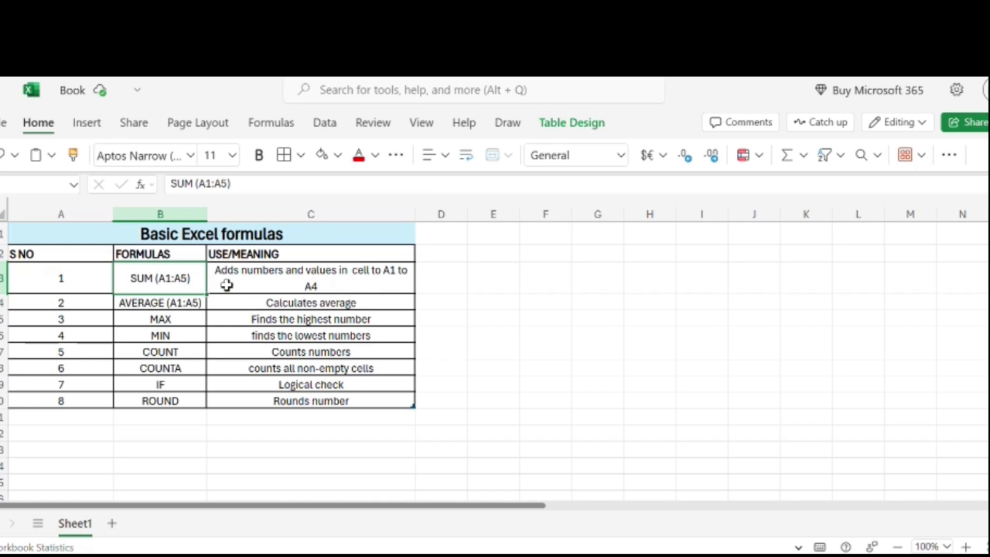
left_click(86, 278)
left_click_drag(85, 278, 310, 279)
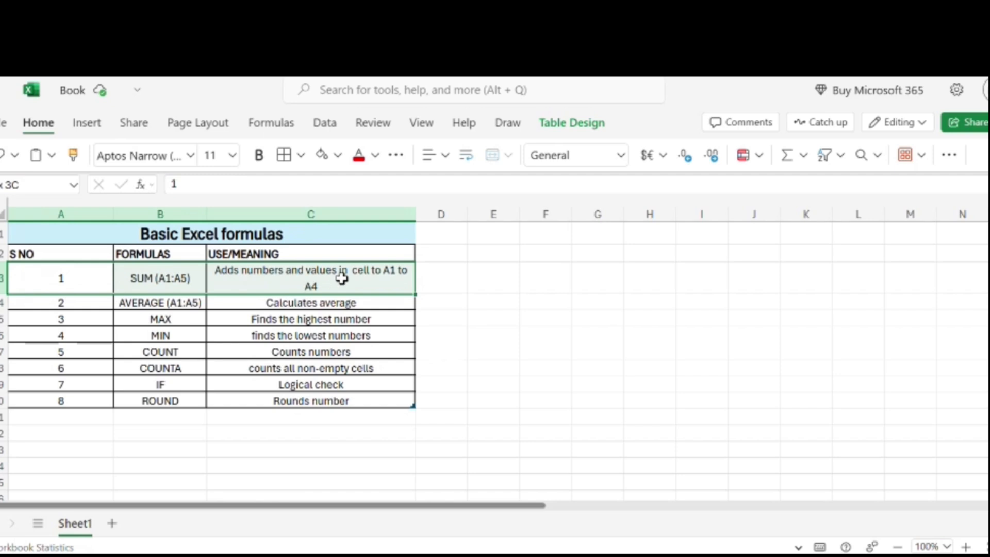
left_click(457, 278)
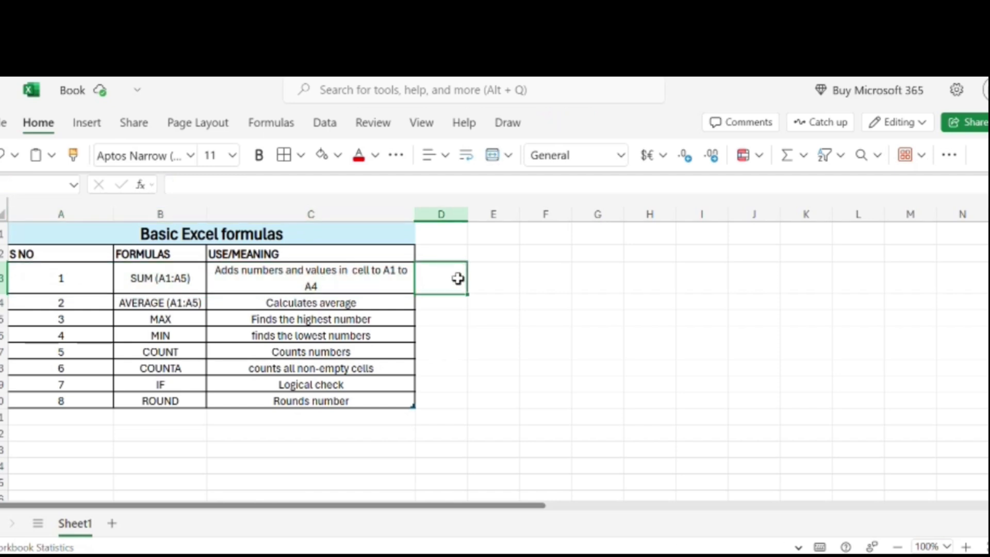
left_click(67, 305)
left_click(147, 304)
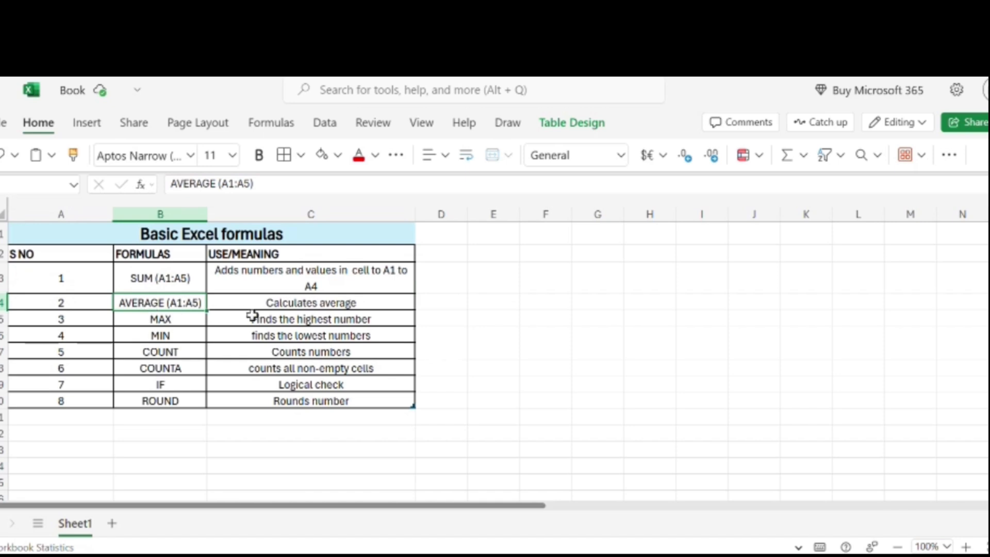
left_click(367, 308)
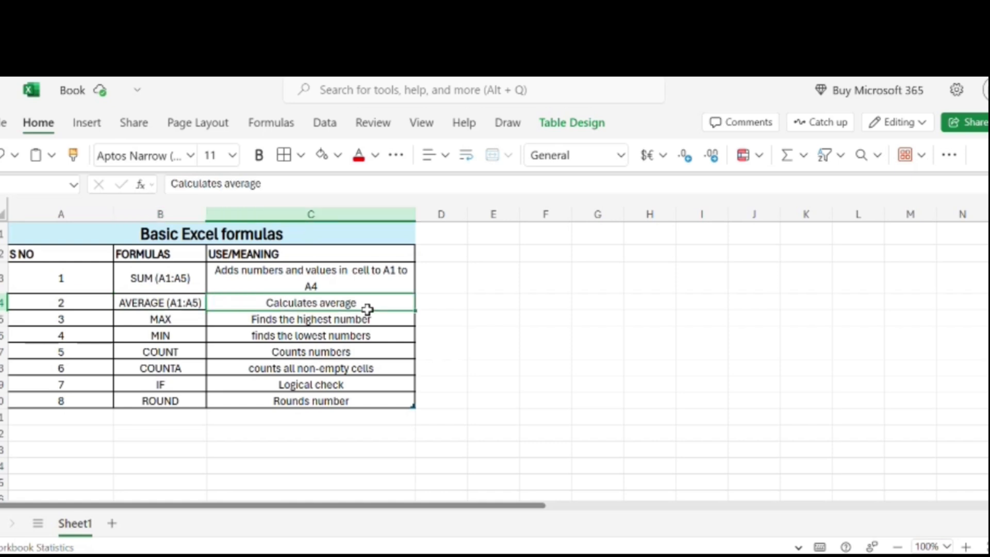
- Examine the MAX, MIN, COUNT and COUNTA rows and how their meanings apply to a range of cells
left_click(174, 323)
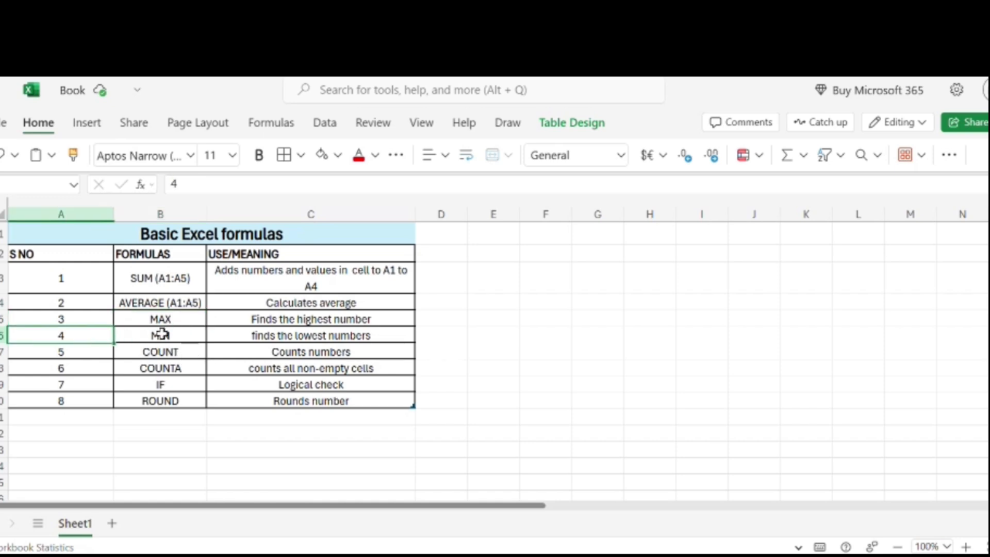
left_click(170, 341)
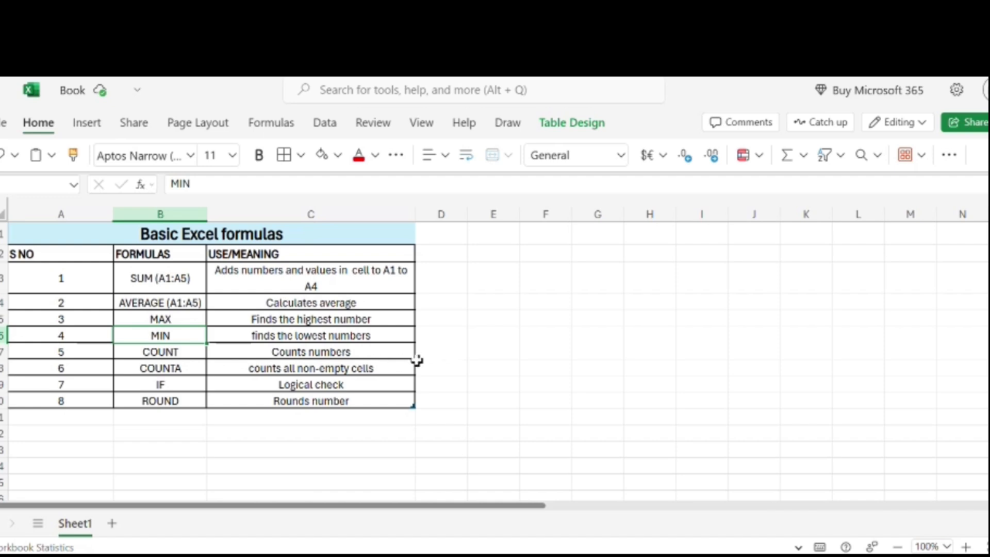
left_click(351, 356)
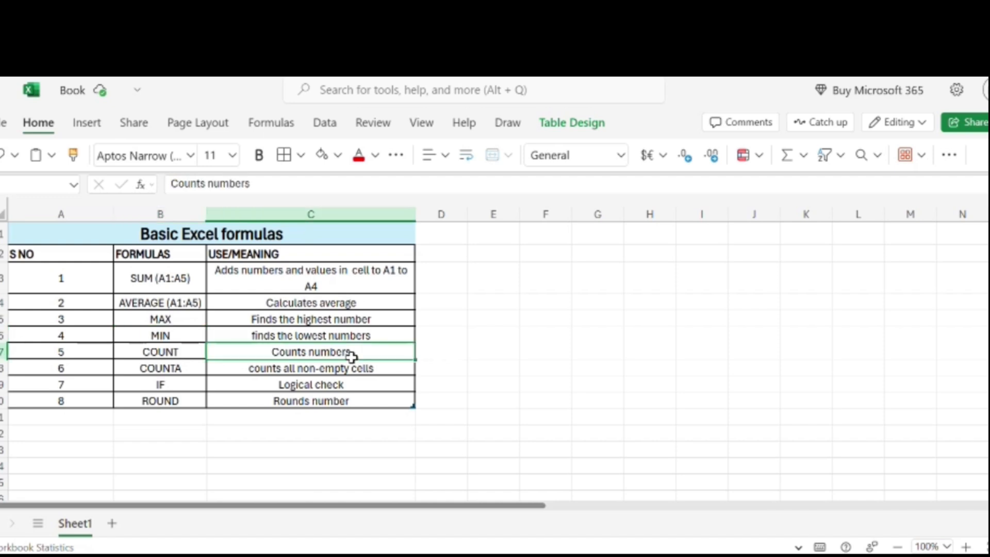
left_click(84, 376)
left_click(185, 373)
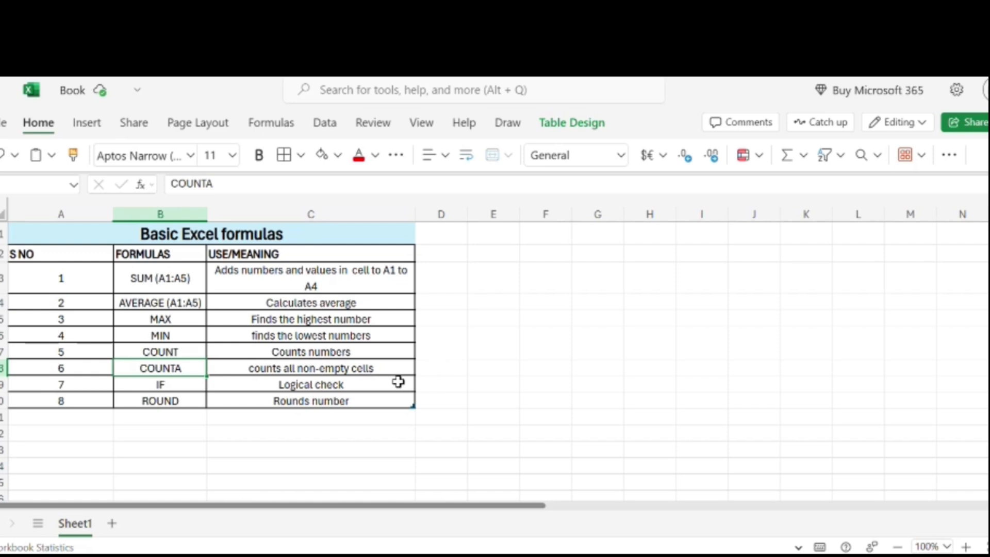
left_click(492, 258)
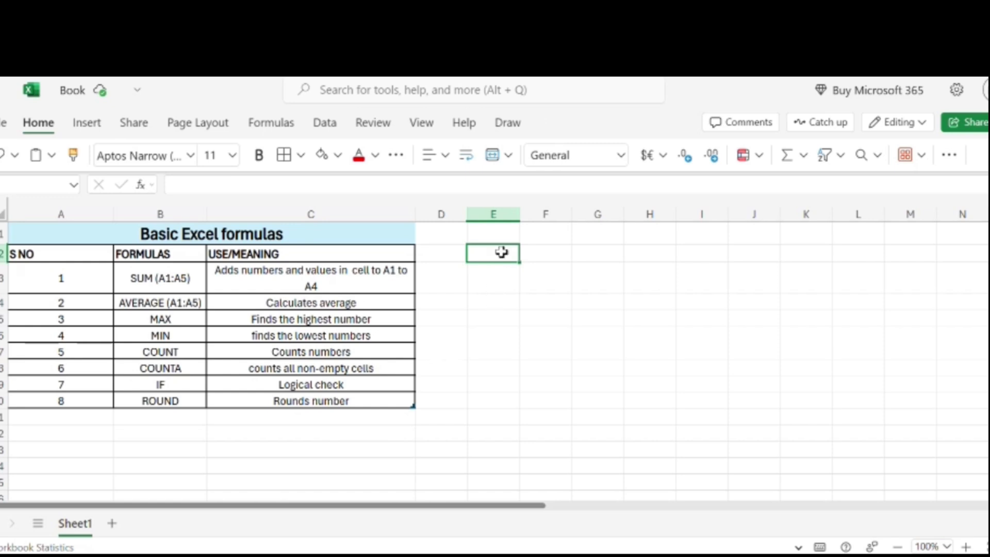
left_click_drag(497, 242, 483, 420)
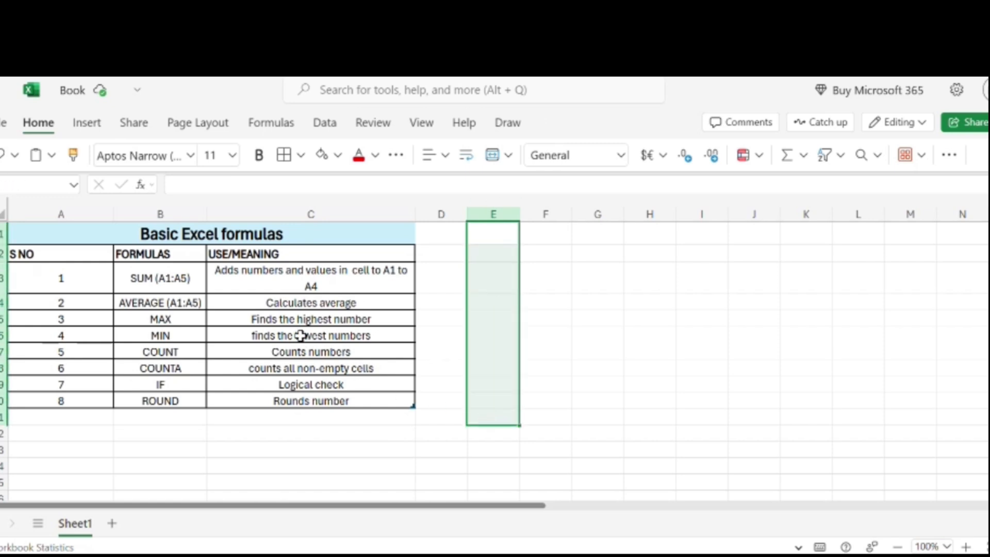
left_click(326, 323)
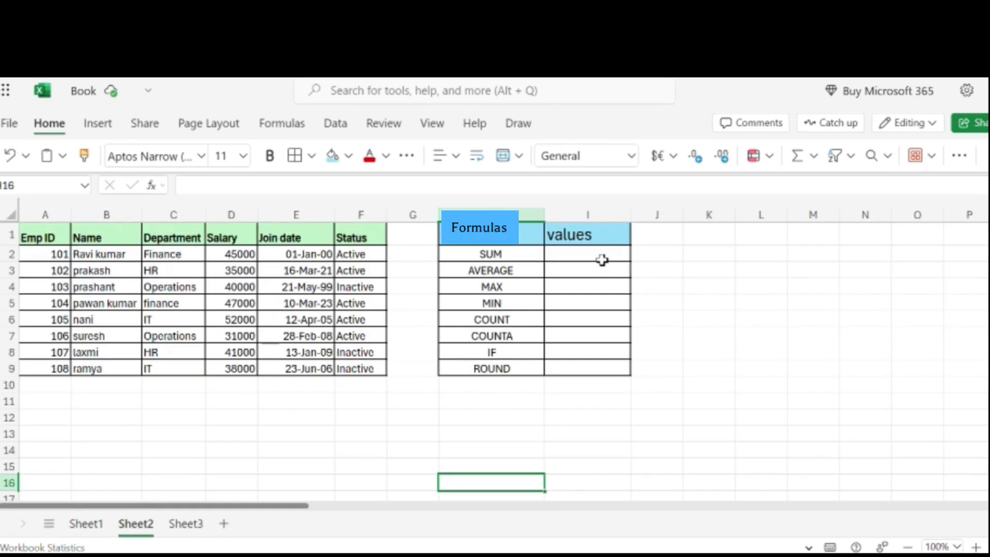
- Calculate the total salary in I2 of Sheet2 with =SUM(D2:D9), and check the result against the Salary values
left_click(602, 259)
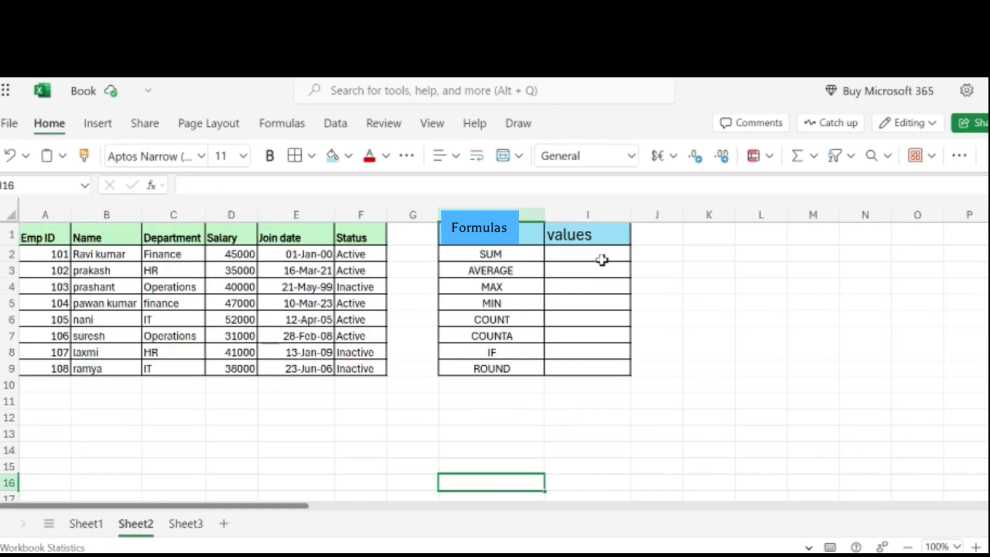
left_click(602, 259)
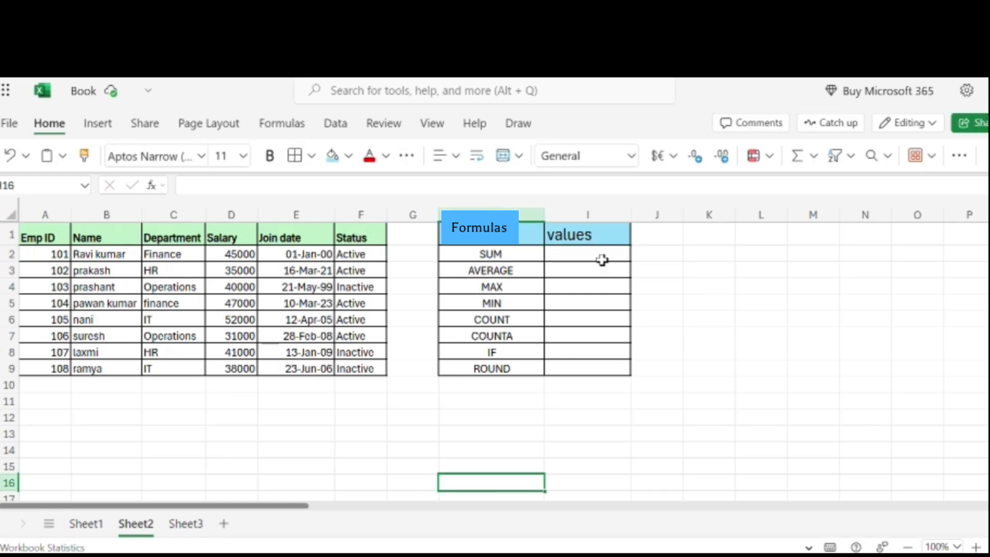
left_click(602, 260)
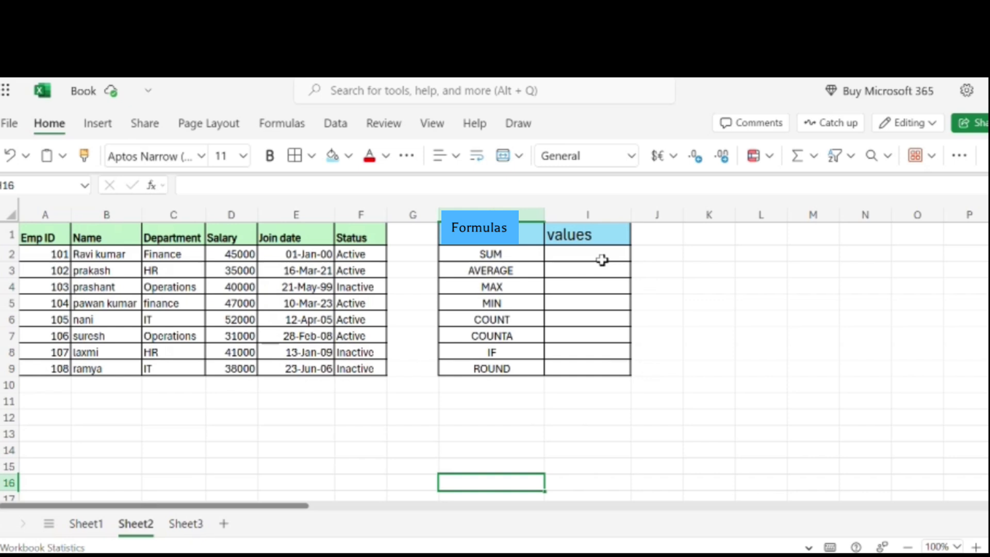
left_click(602, 260)
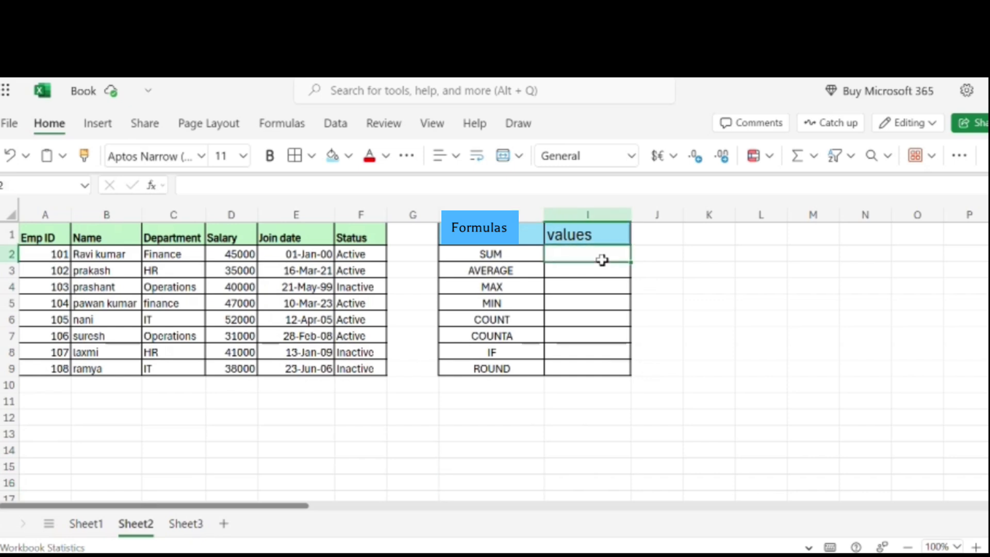
type("=")
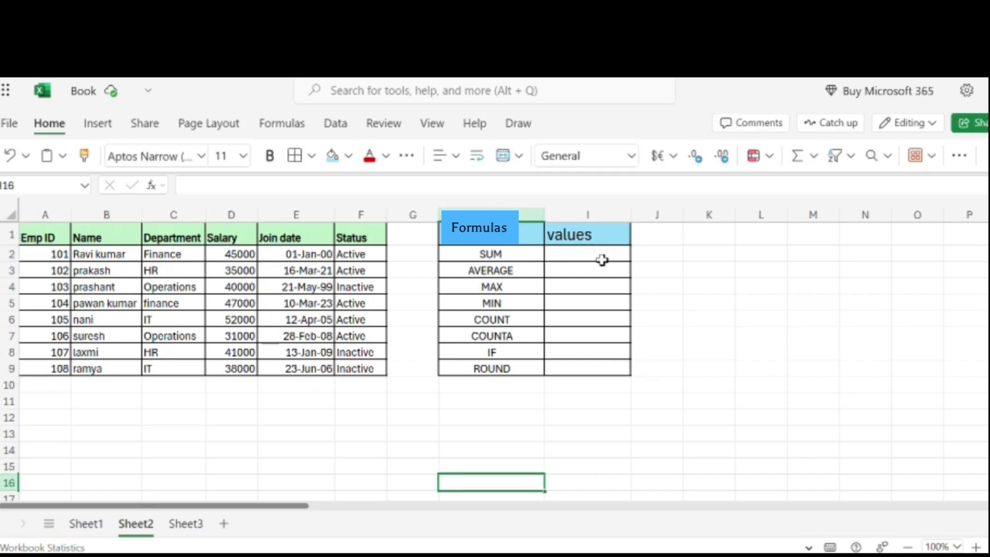
left_click(602, 259)
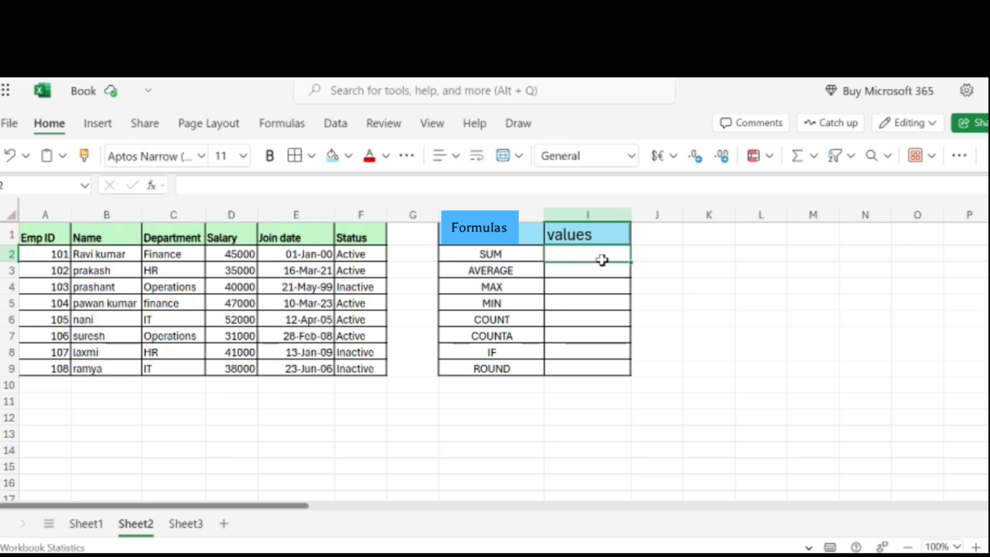
type("=")
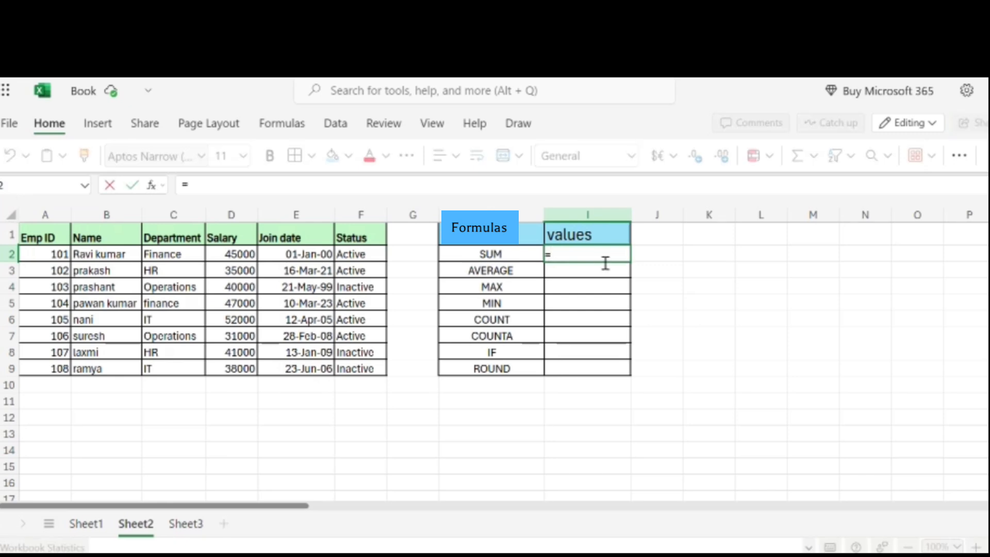
type("su")
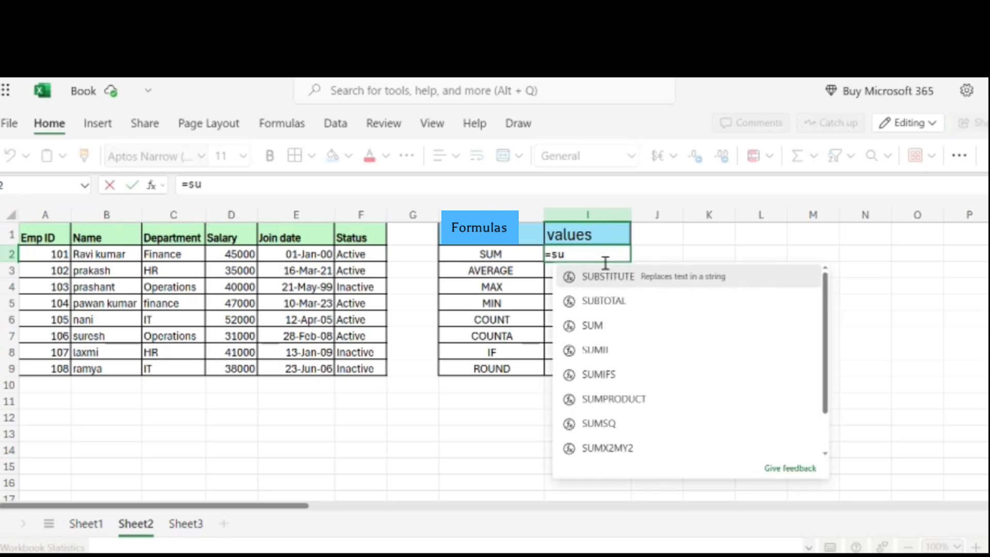
type("m")
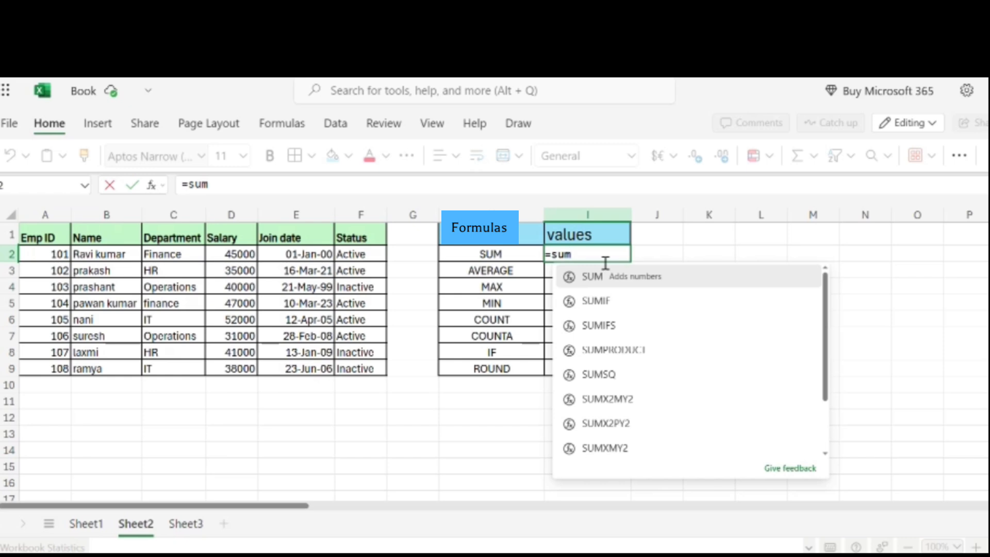
double_click(599, 278)
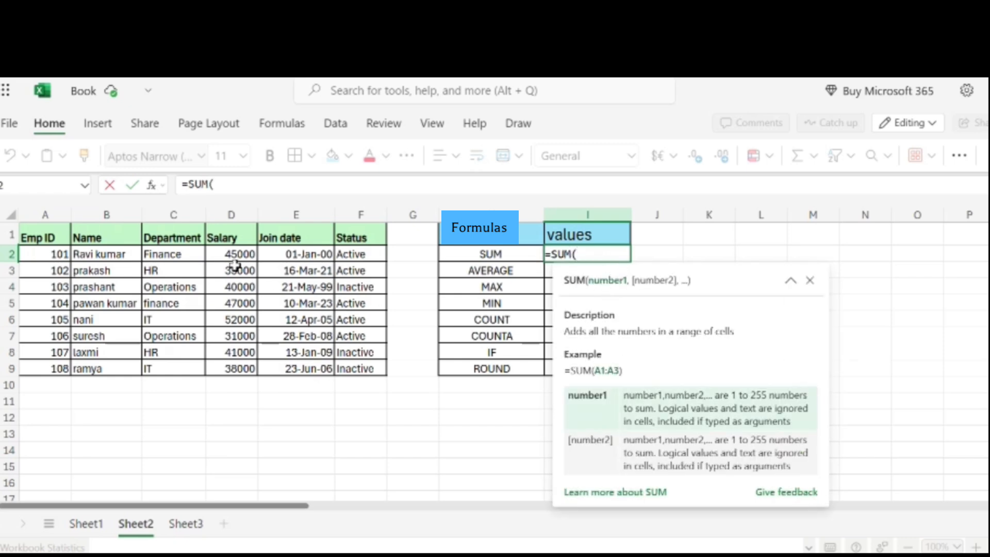
left_click_drag(234, 258, 244, 373)
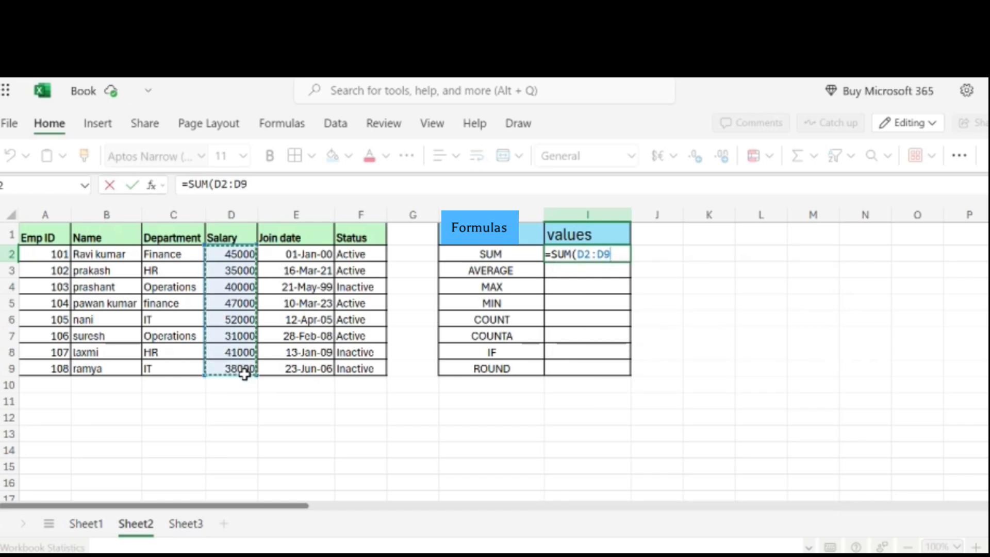
type(")")
key("Return")
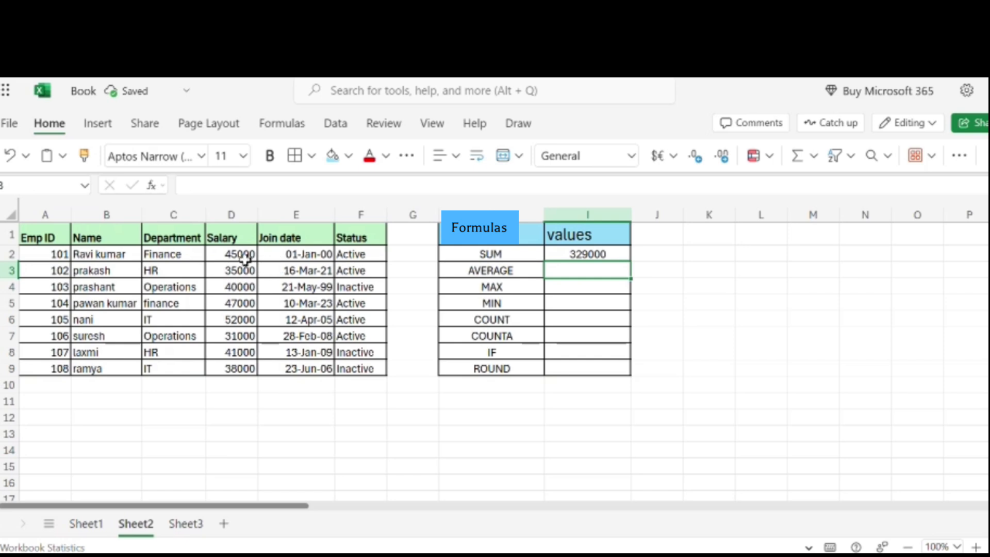
left_click_drag(242, 258, 239, 370)
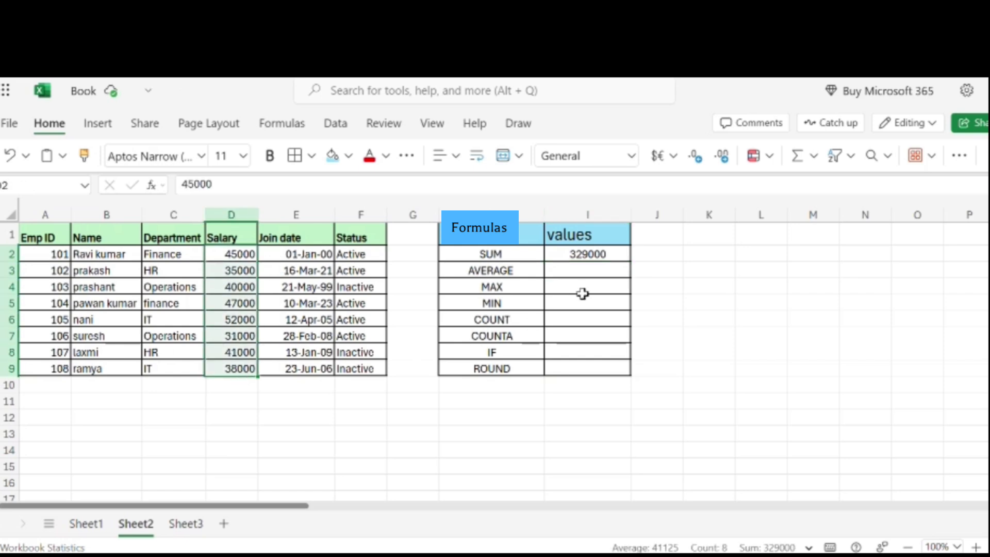
left_click(589, 260)
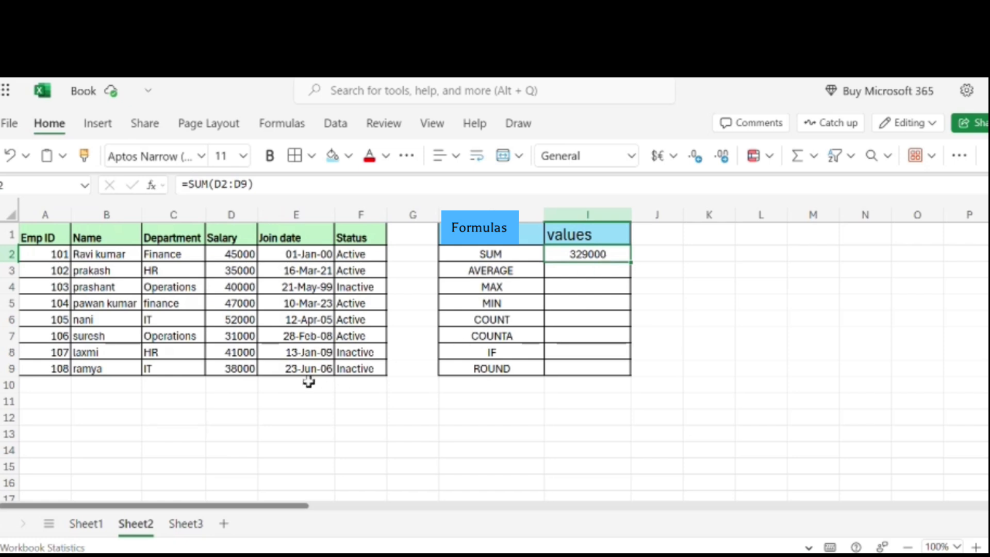
- Total the Salary column in D10 with =SUM(D2:D9), and compare it with the SUM value in I2
left_click(236, 392)
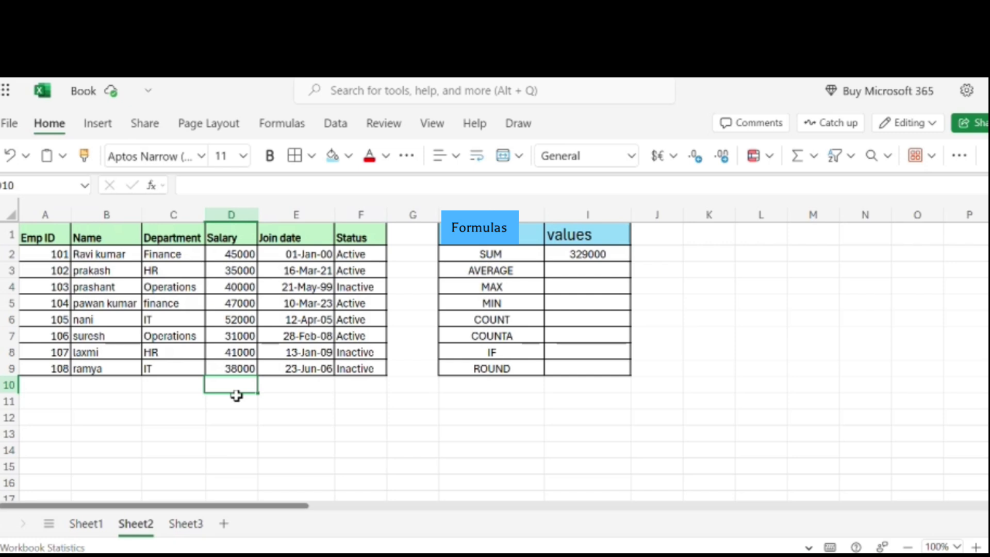
type("=sum")
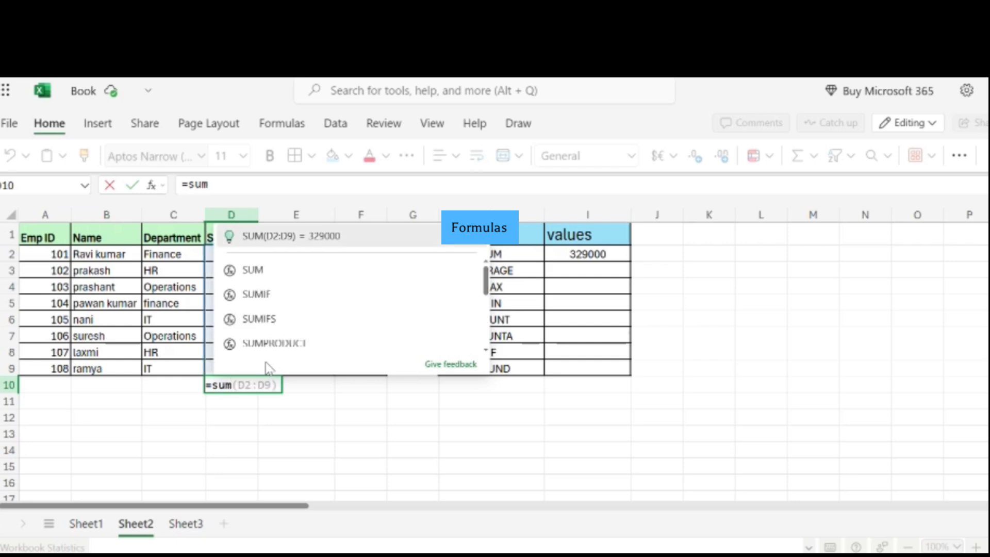
type("(")
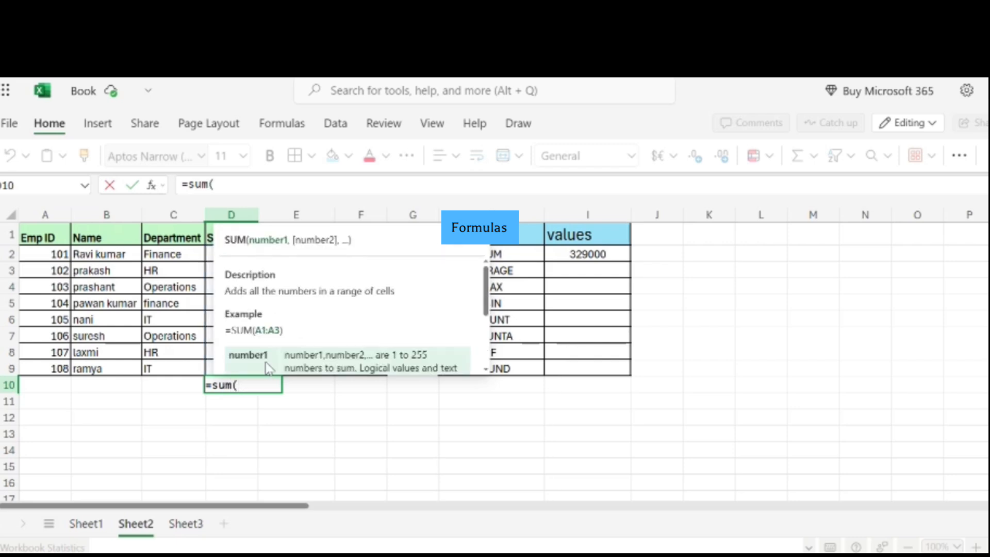
left_click(216, 258)
left_click_drag(215, 258, 240, 372)
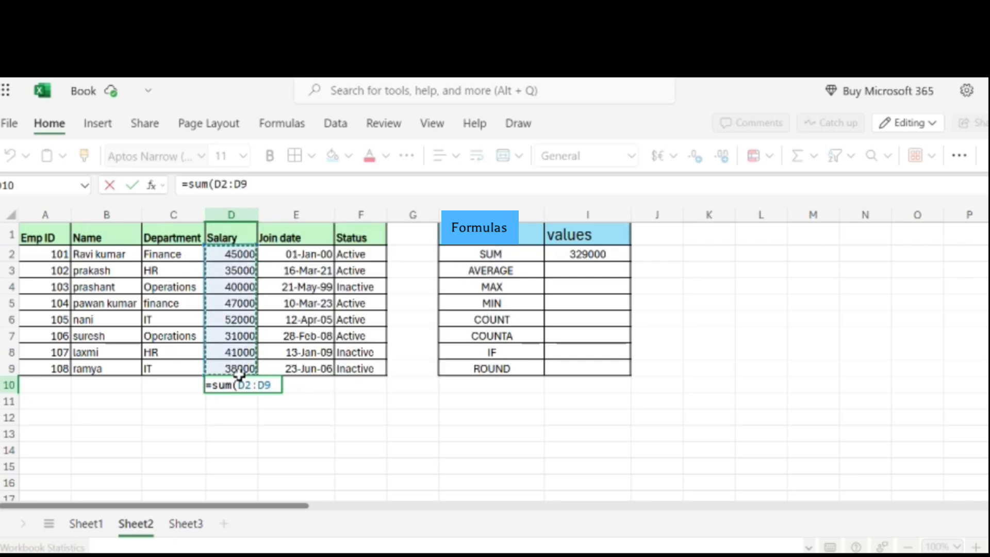
type(")")
key("Return")
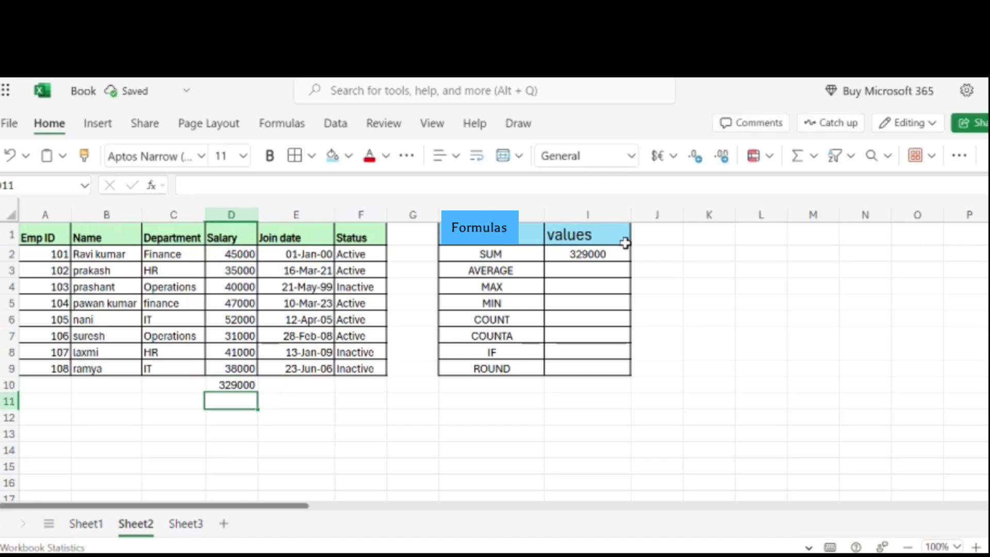
left_click(620, 258)
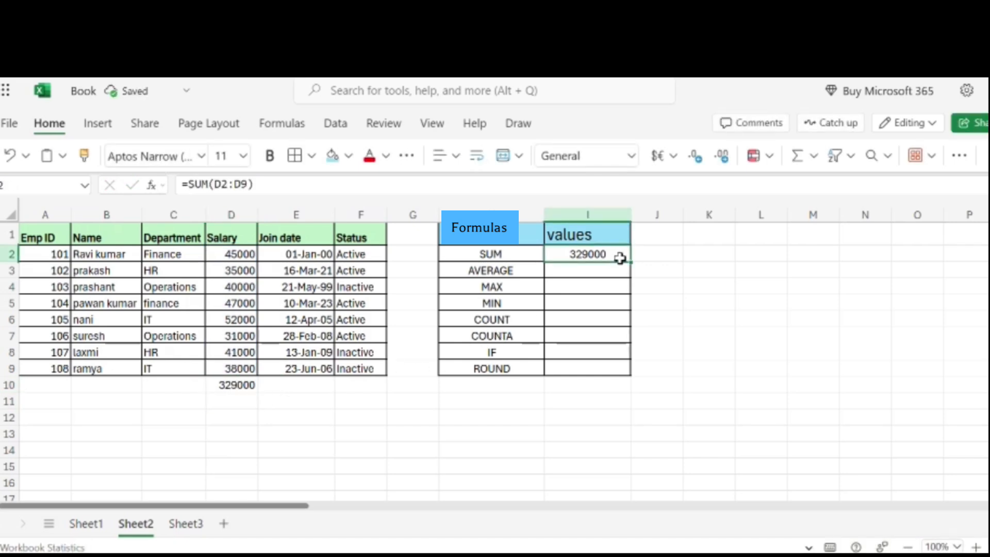
left_click(247, 388)
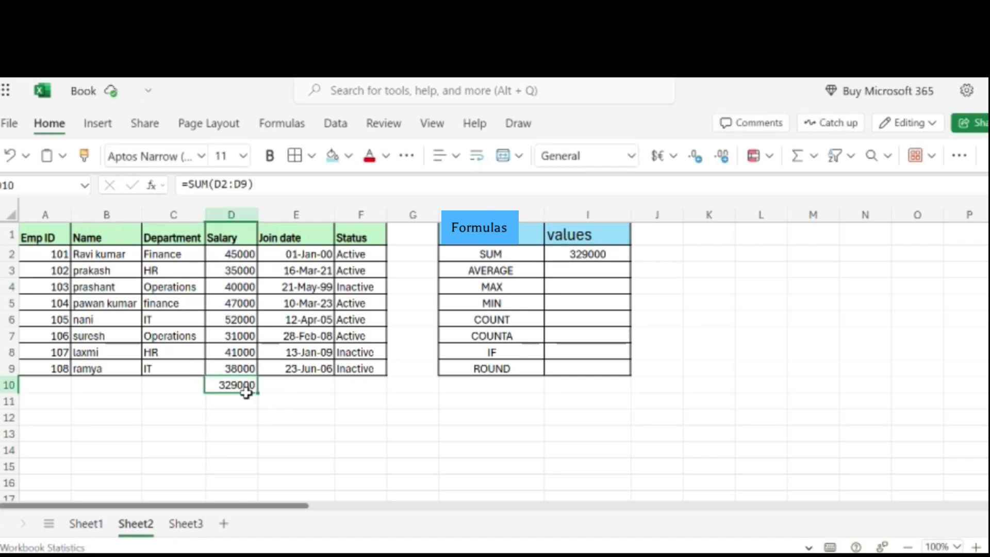
- Look up the AVERAGE entry in the Basic Excel formulas table on Sheet1
left_click(593, 274)
left_click(510, 271)
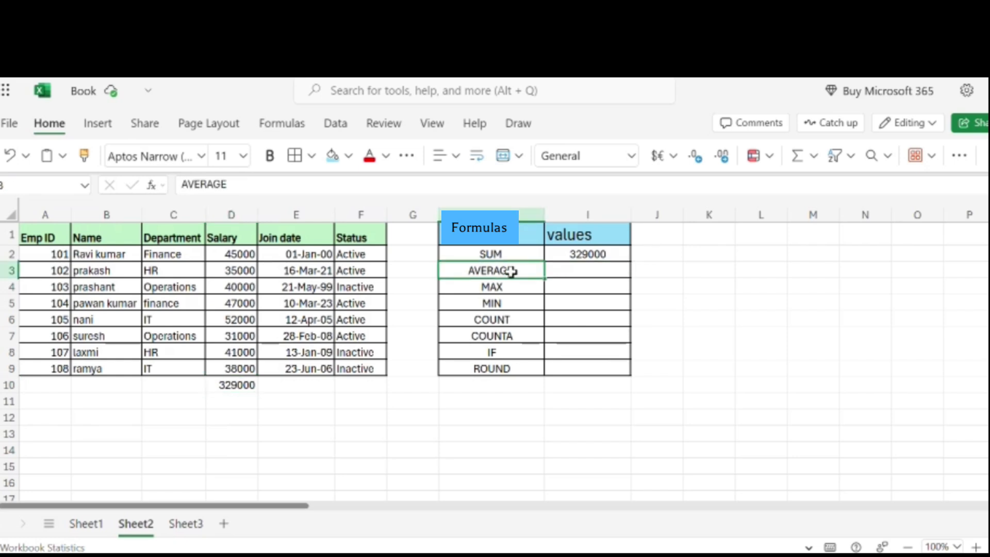
left_click(588, 278)
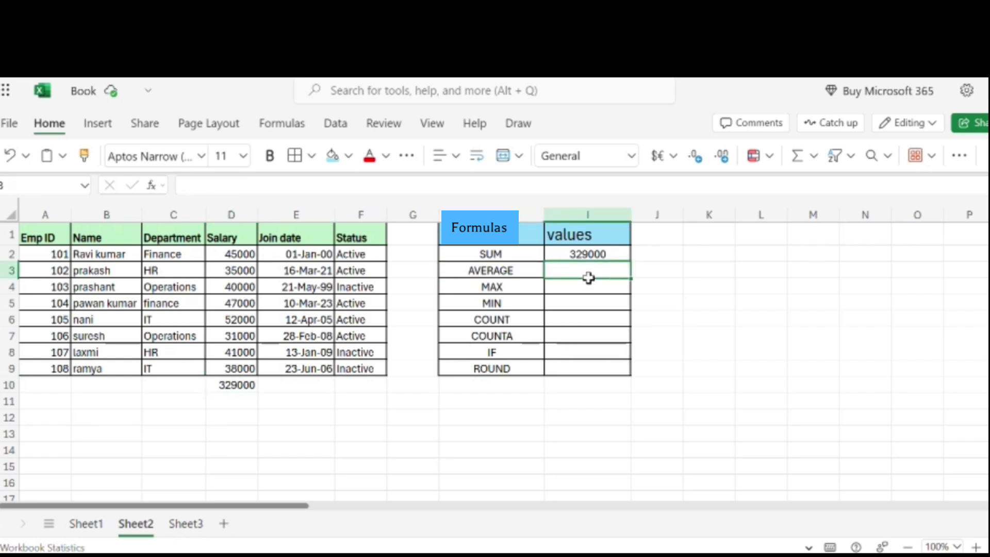
left_click(85, 524)
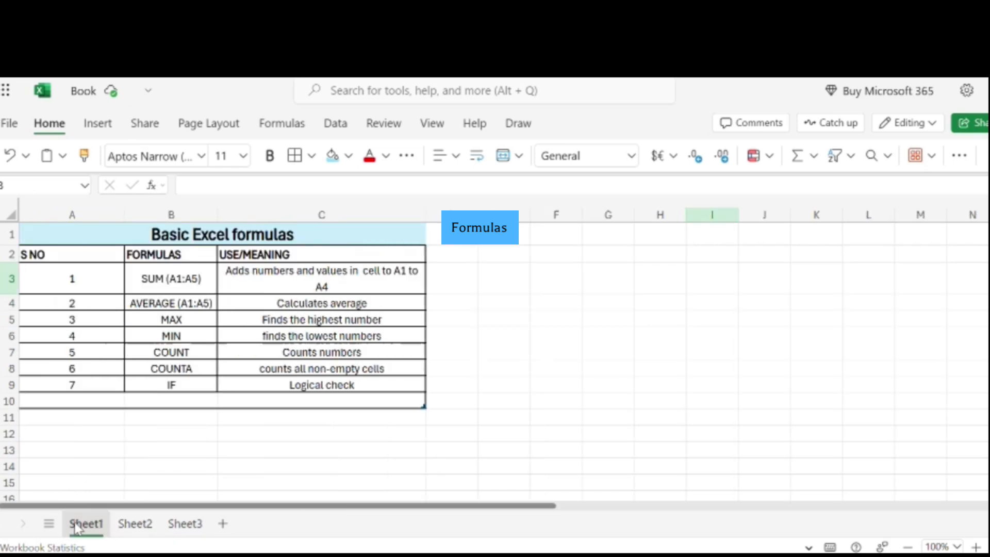
left_click(187, 305)
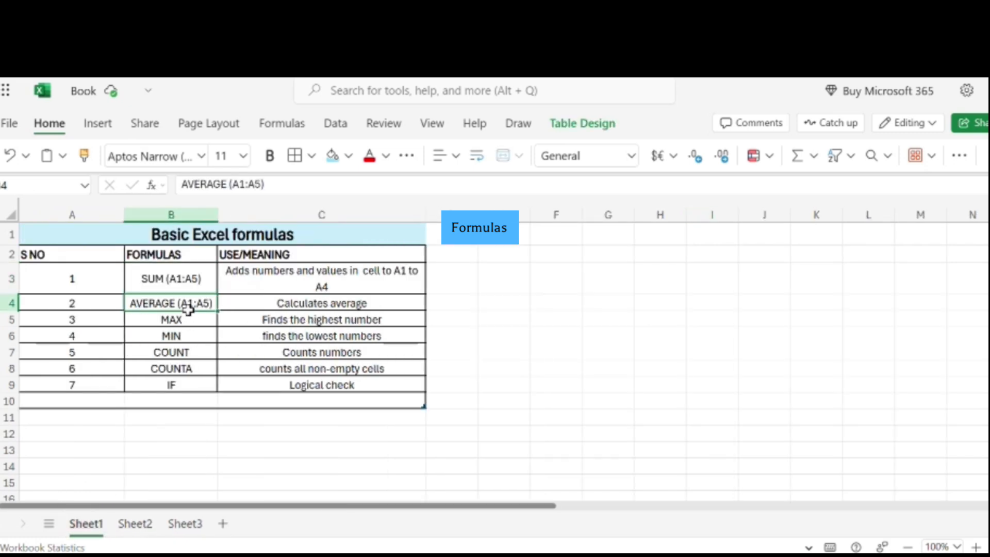
- Calculate the average of all salaries in I3 of Sheet2 with =AVERAGE(D2:D9)
left_click(133, 525)
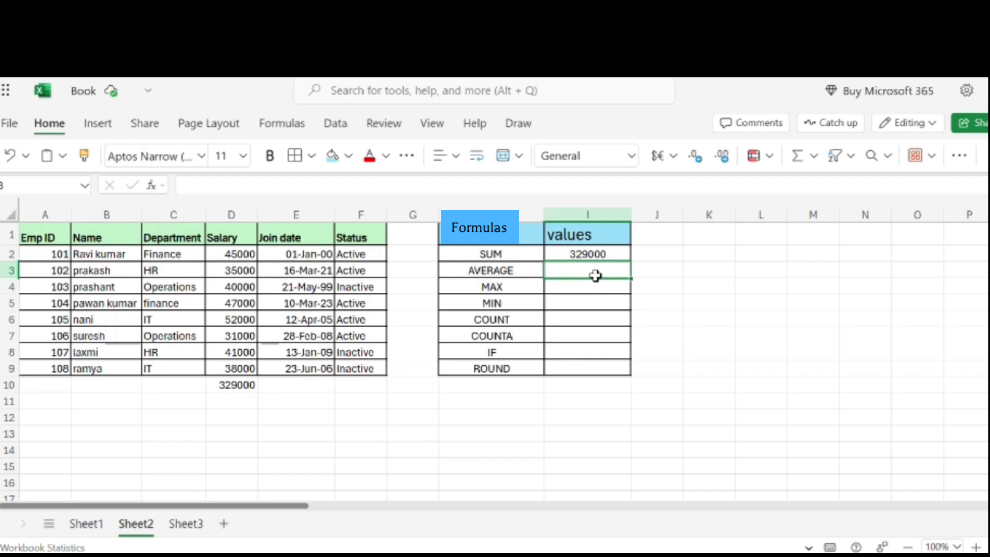
type("=")
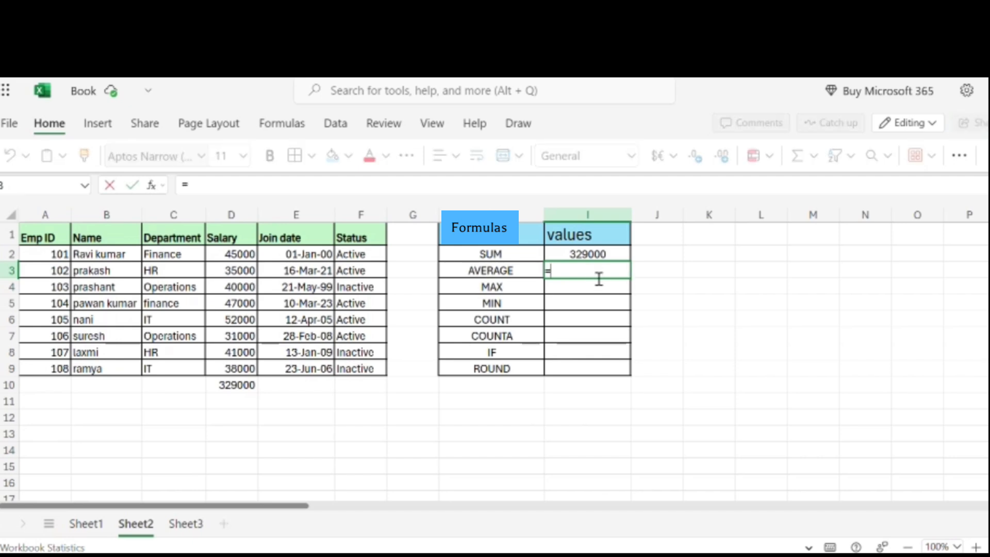
type("a")
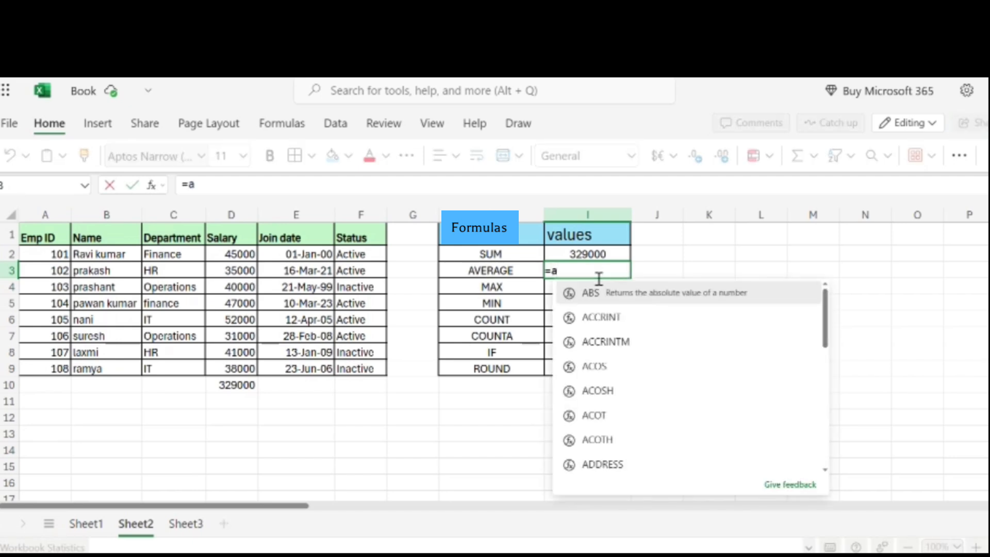
type("ve")
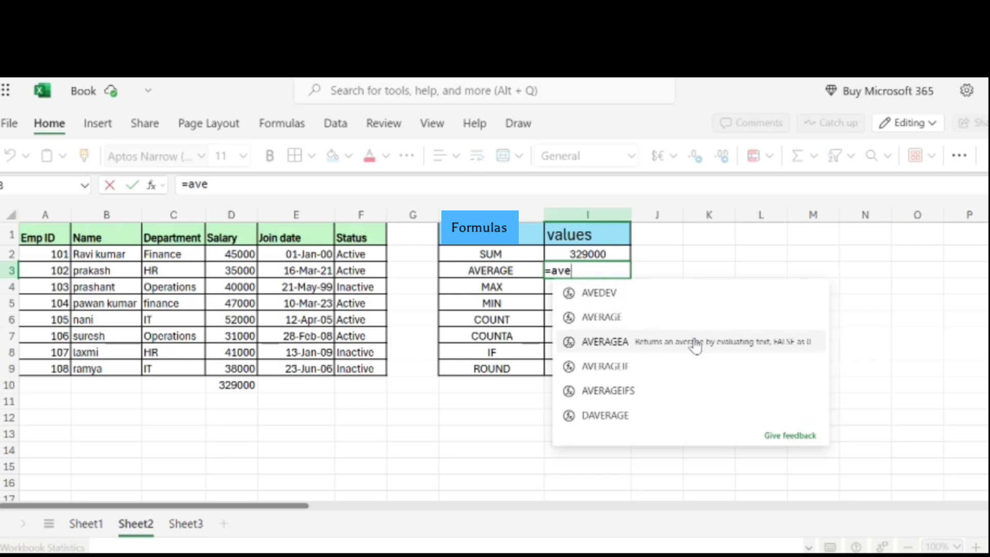
left_click(599, 317)
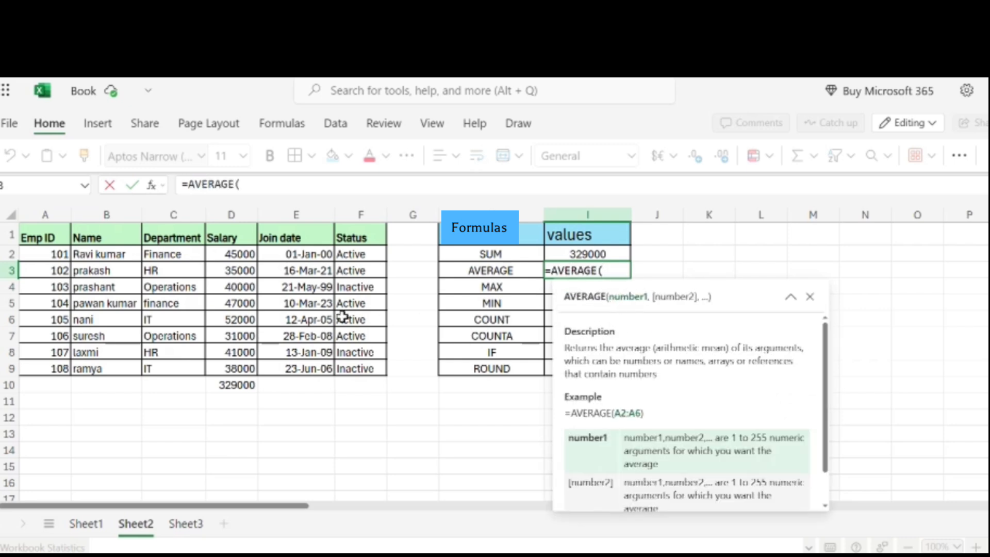
left_click_drag(245, 258, 245, 370)
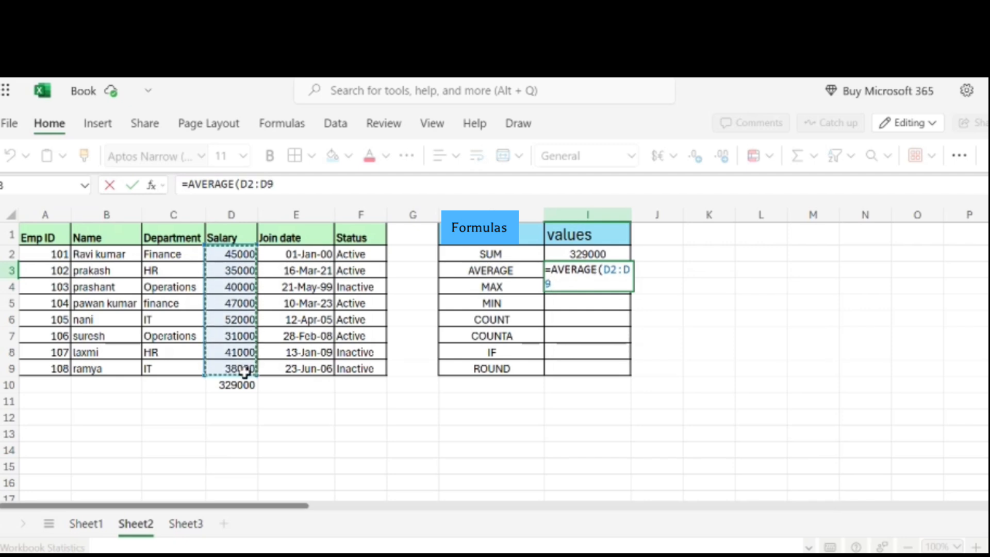
type(")")
key("Return")
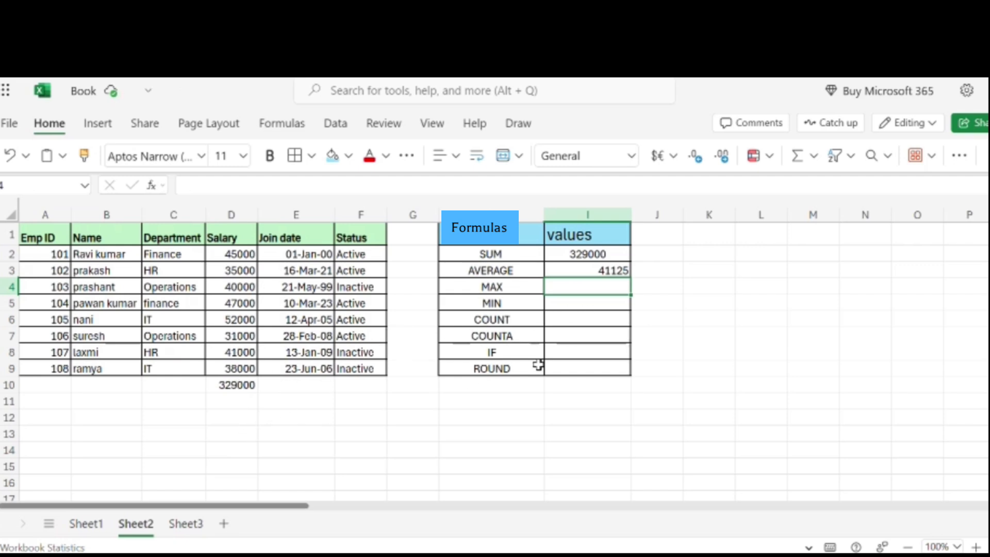
- Replace the AVERAGE formula in I3 with =AVERAGE(D2:D3) to average only the first two salaries
left_click(608, 272)
key("BackSpace")
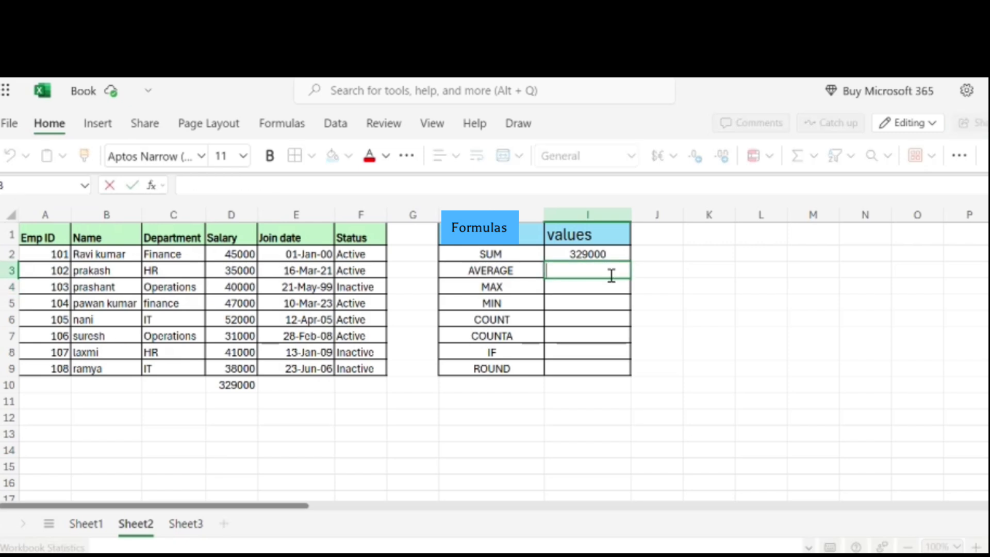
type("=av")
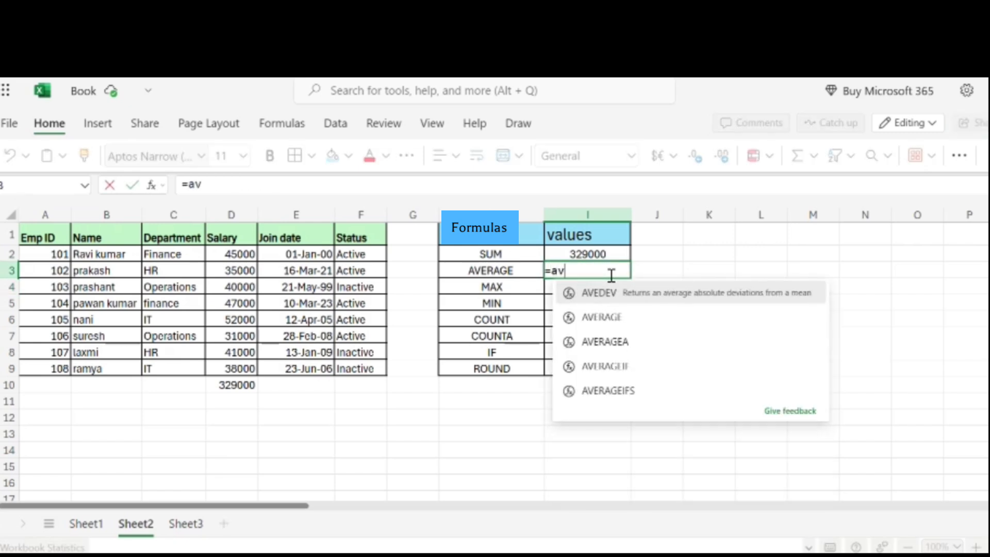
left_click(614, 317)
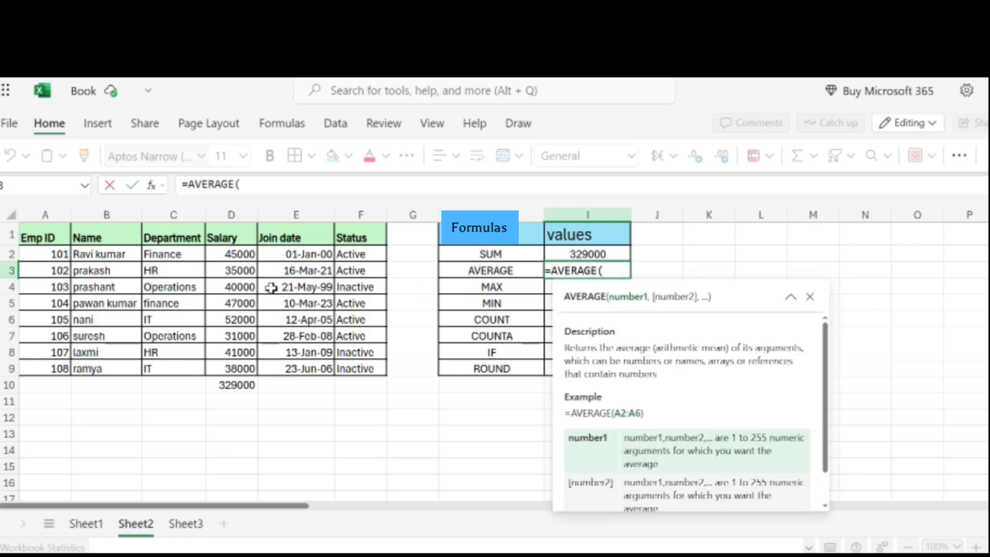
left_click_drag(246, 258, 247, 271)
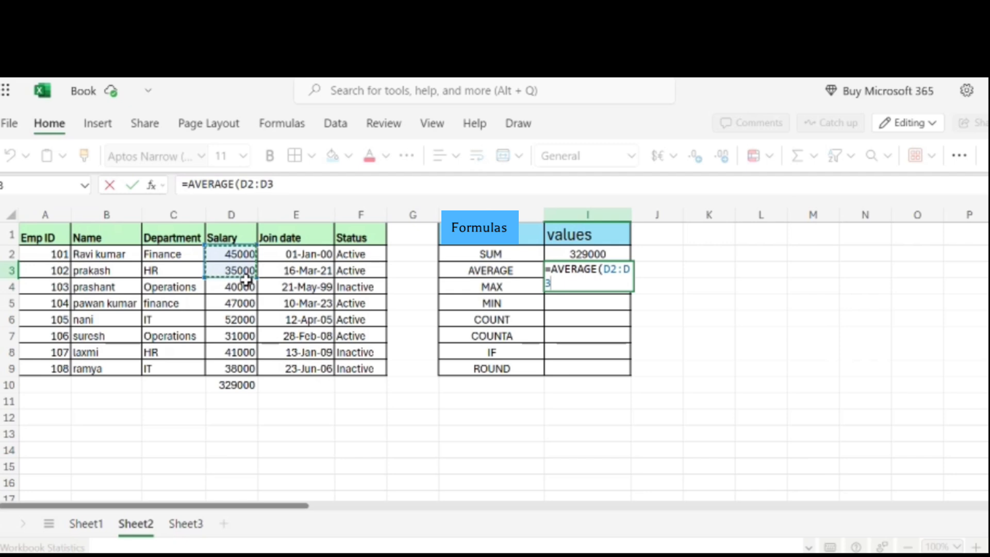
key("Return")
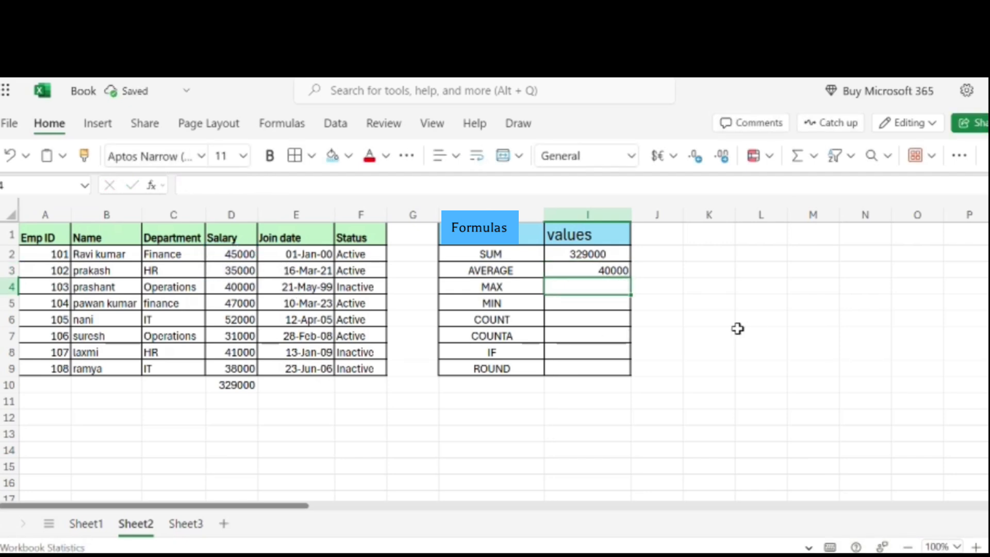
left_click(597, 277)
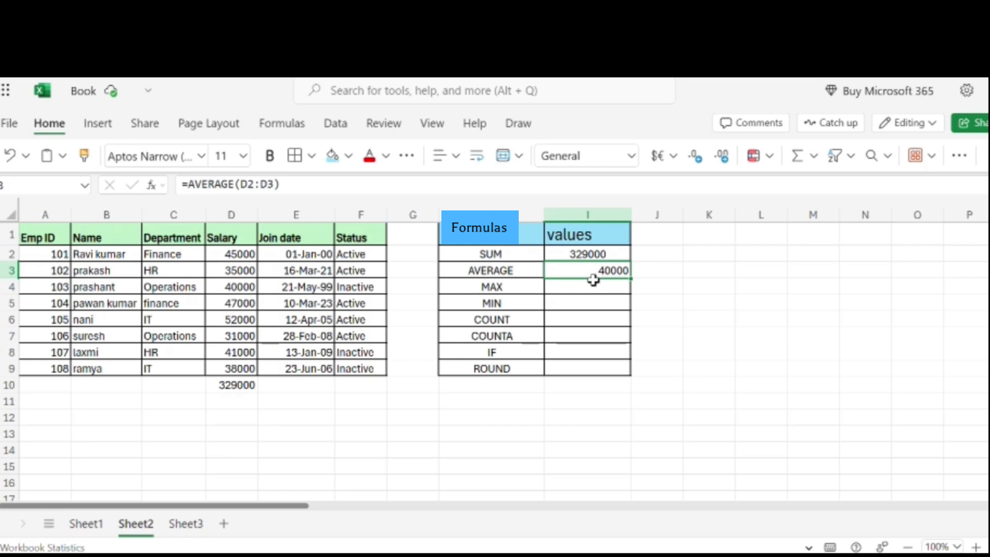
- Look up the MAX entry in the Basic Excel formulas table on Sheet1
left_click(604, 293)
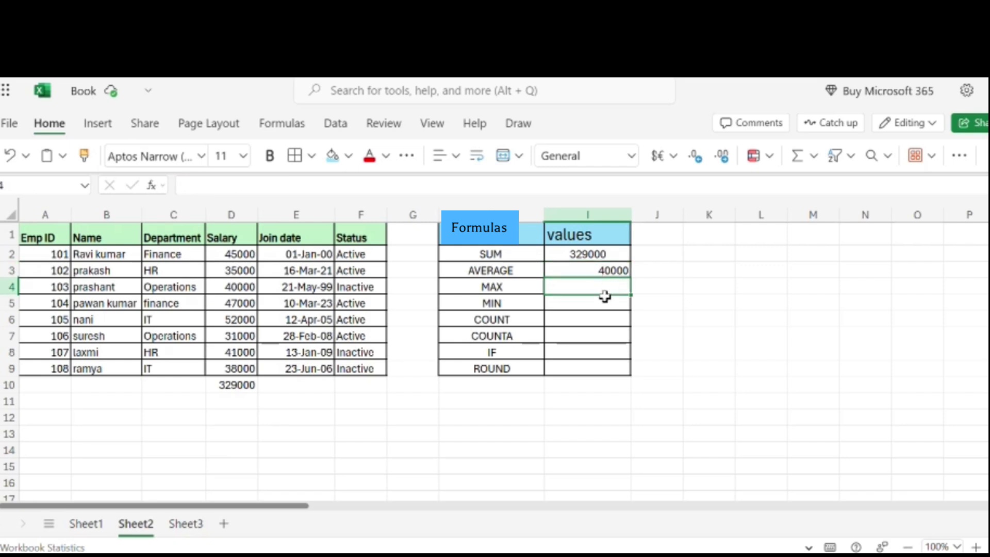
left_click(532, 295)
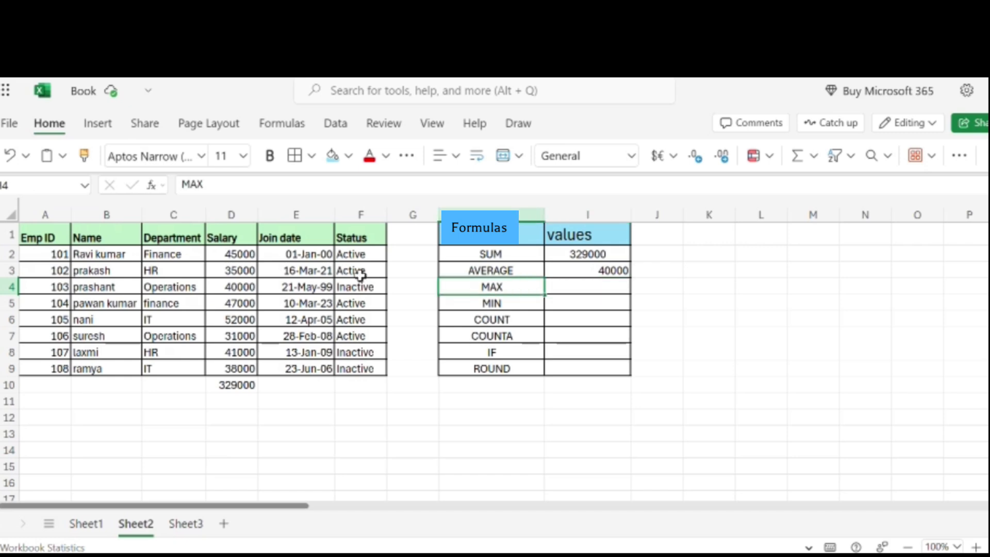
left_click(86, 523)
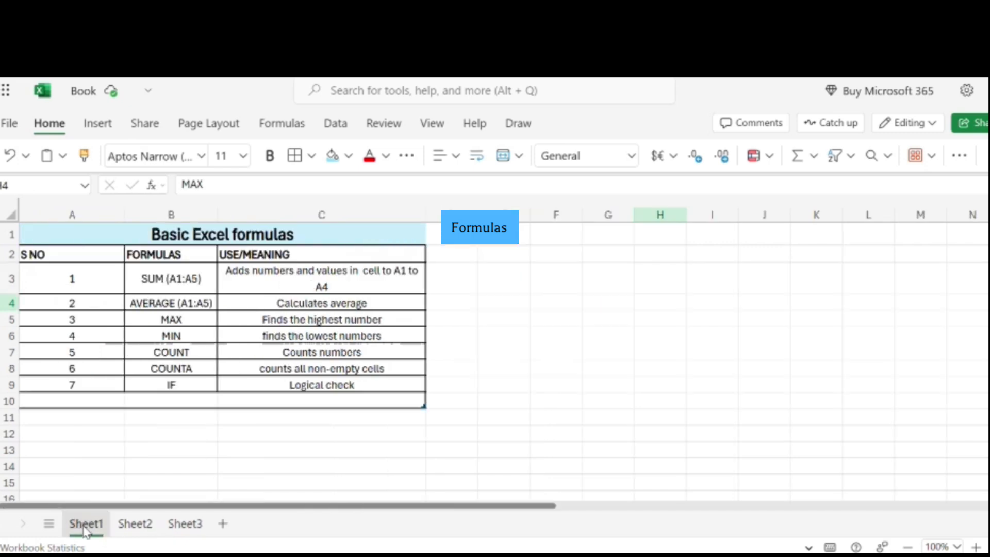
left_click(171, 324)
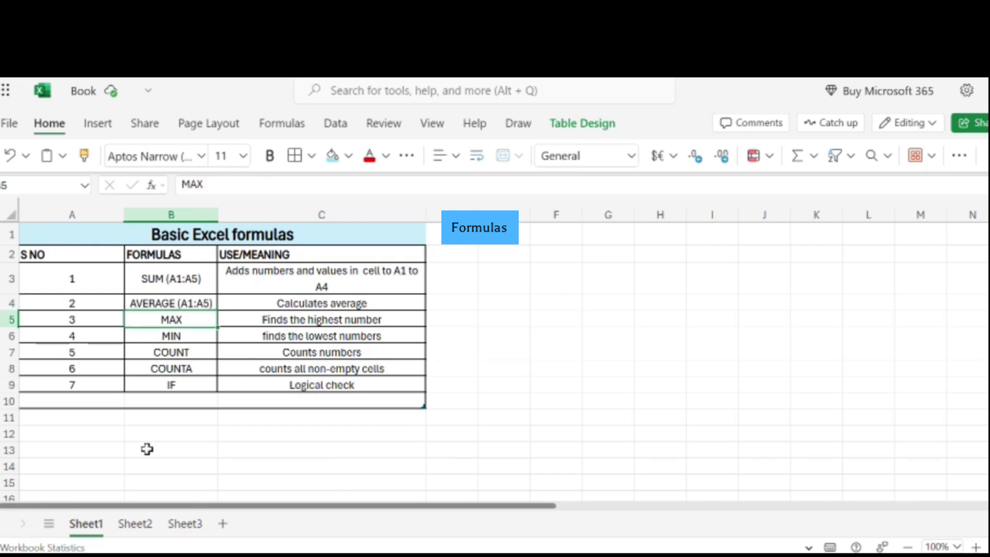
- Find the highest salary in I4 of Sheet2 with =MAX(D2:D9), and check the result against the Salary column
left_click(145, 525)
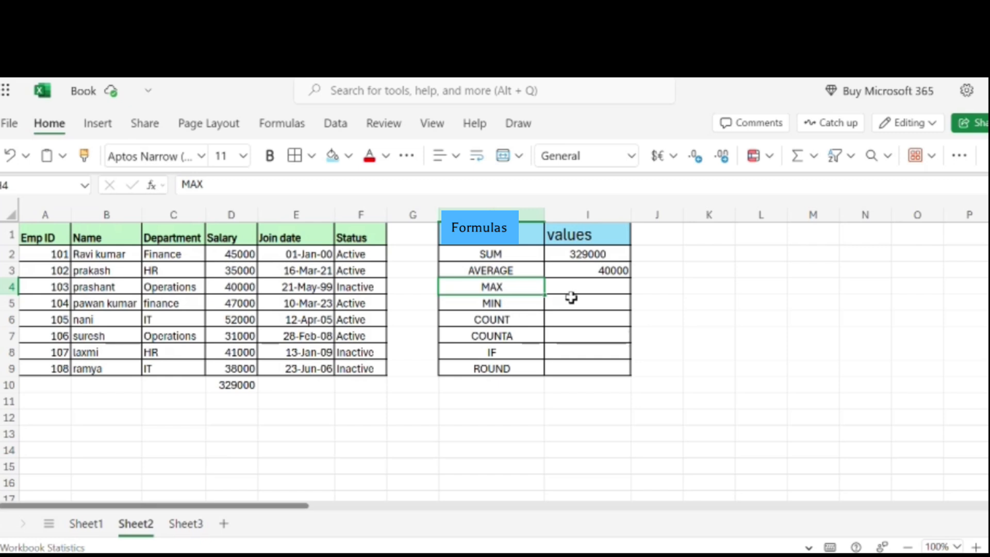
key("Tab")
type("=m")
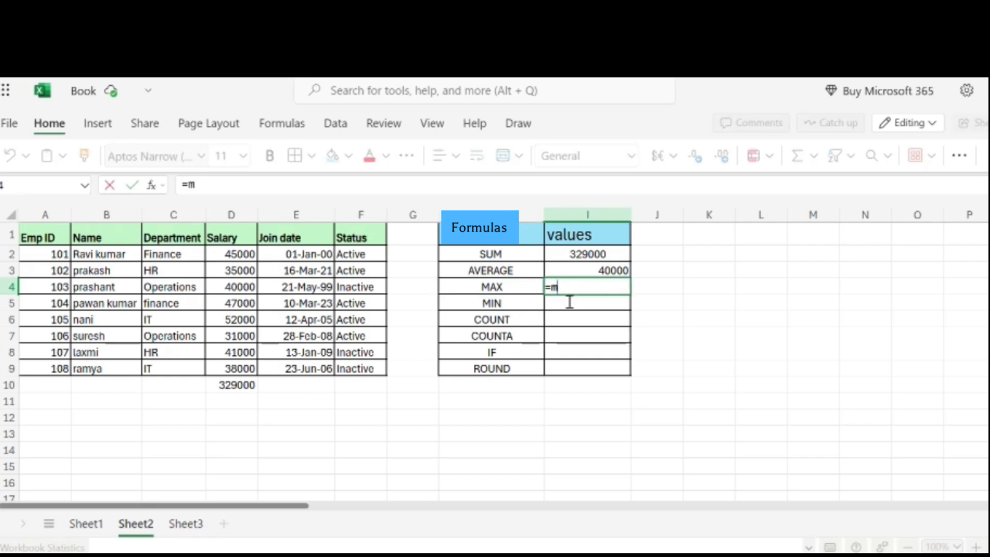
type("ax")
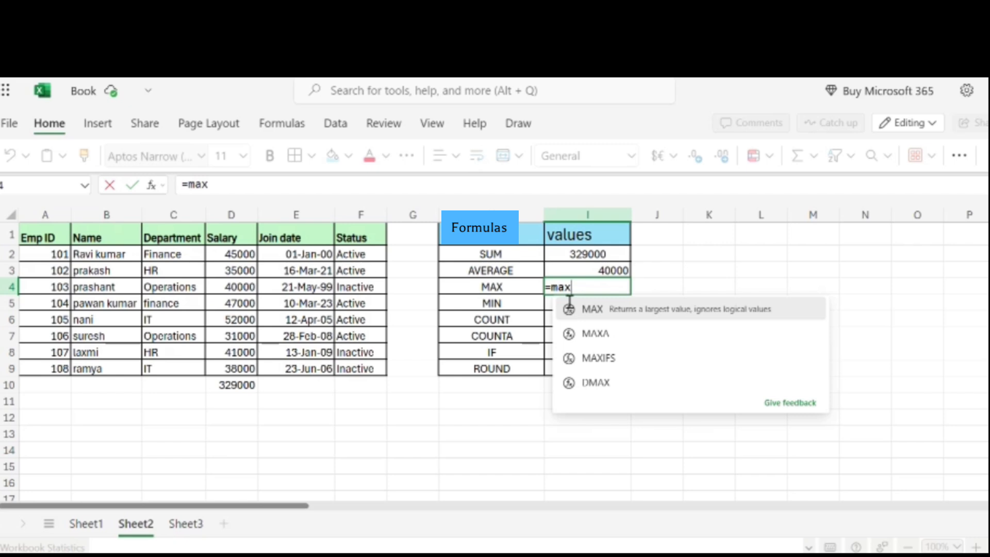
left_click(597, 311)
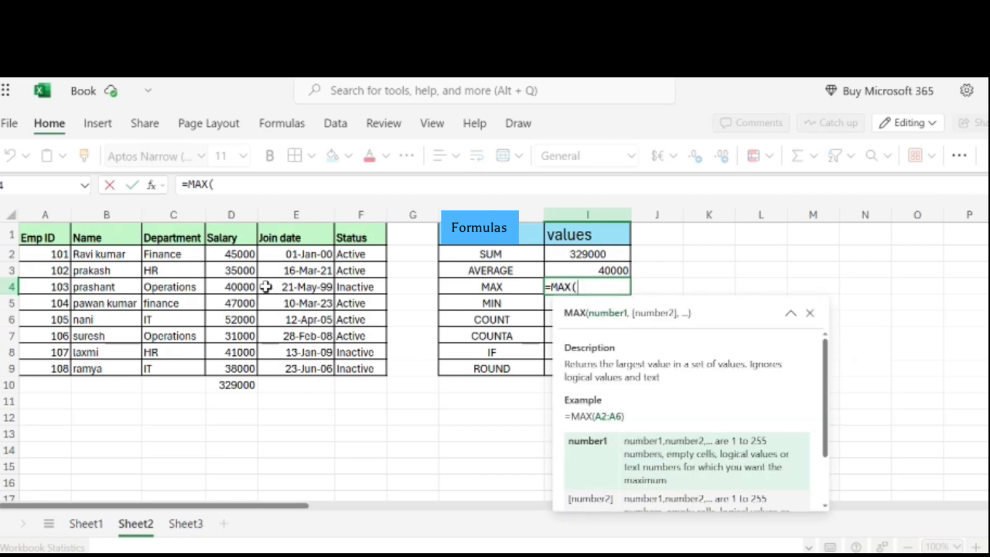
left_click_drag(251, 260, 249, 384)
type(")")
key("Return")
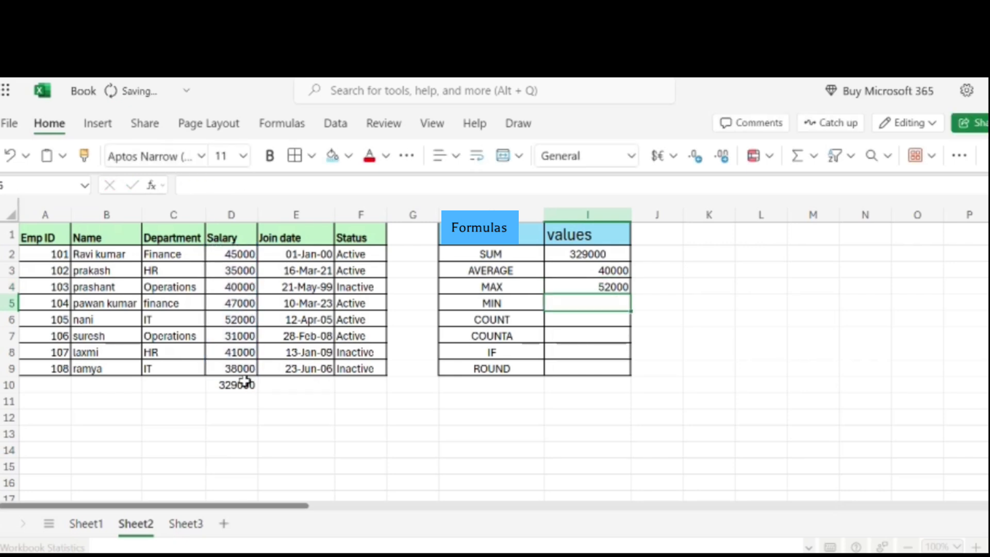
left_click(612, 288)
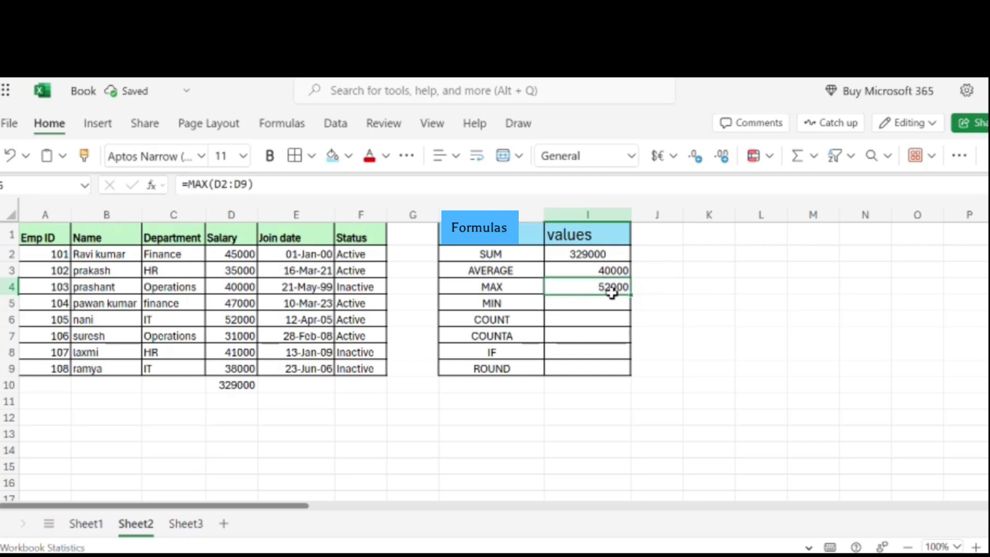
left_click(235, 322)
left_click(248, 338)
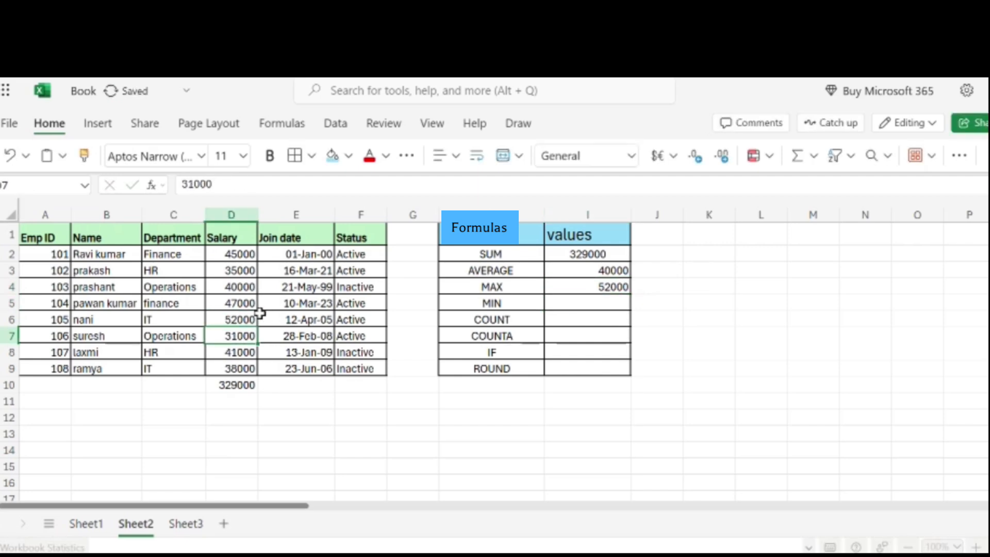
- Look up the MIN entry in the Basic Excel formulas table on Sheet1
left_click(243, 320)
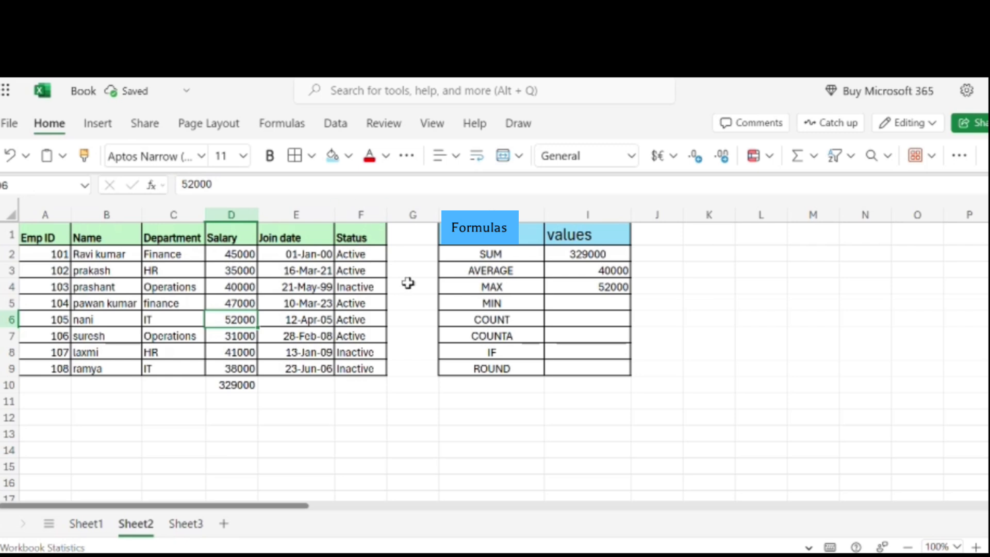
left_click(513, 309)
left_click(583, 309)
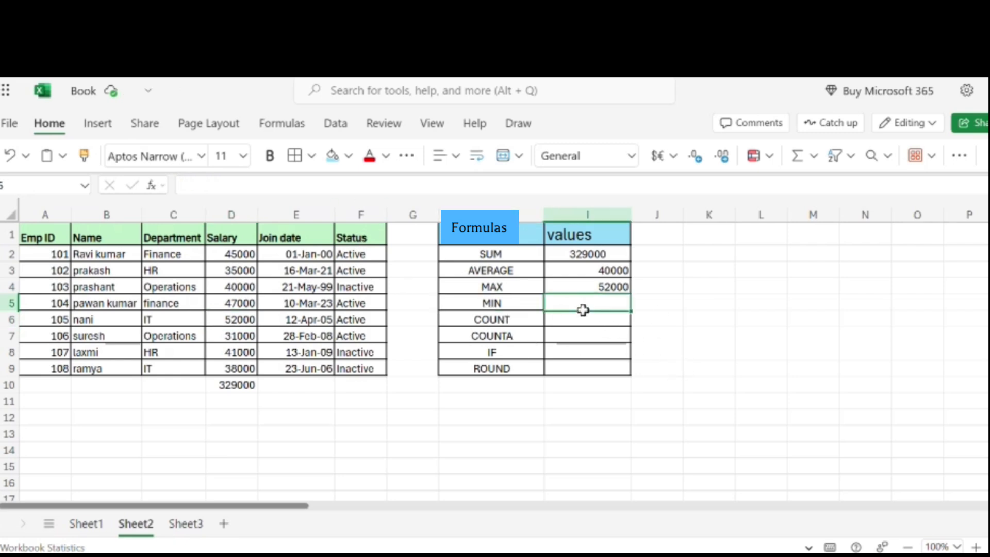
left_click(88, 529)
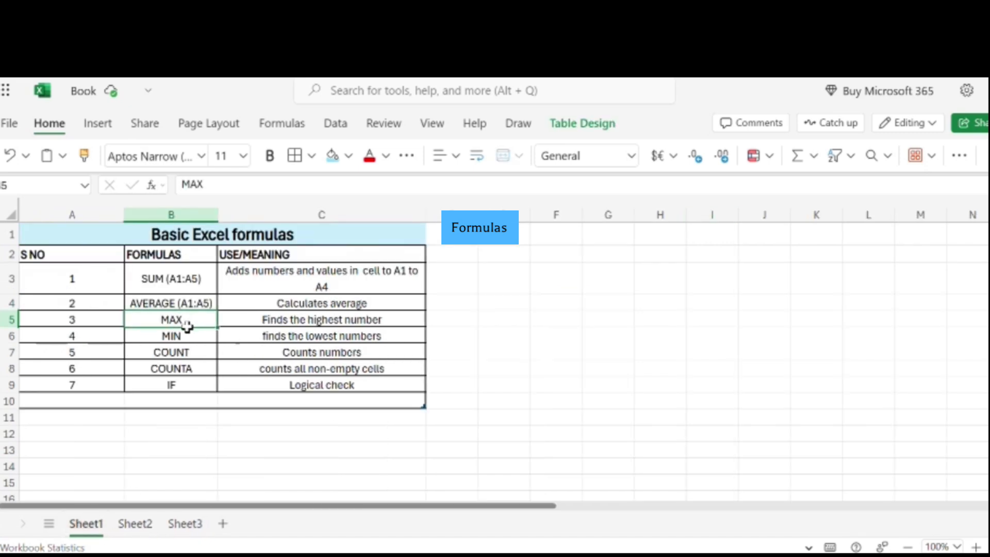
left_click(195, 341)
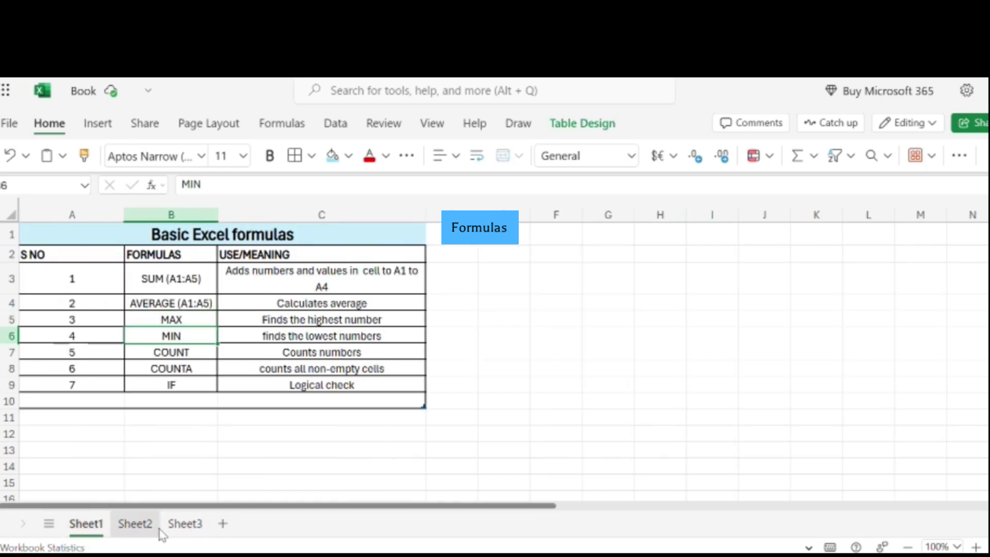
- Find the lowest salary in I5 of Sheet2 with =MIN(D2:D9), and check the result against the Salary column
left_click(136, 524)
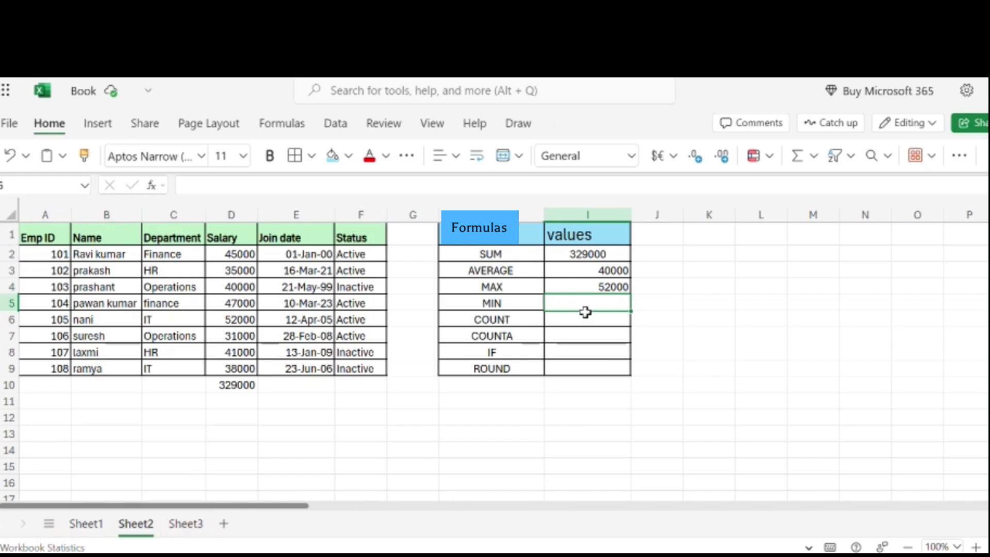
type("=mi")
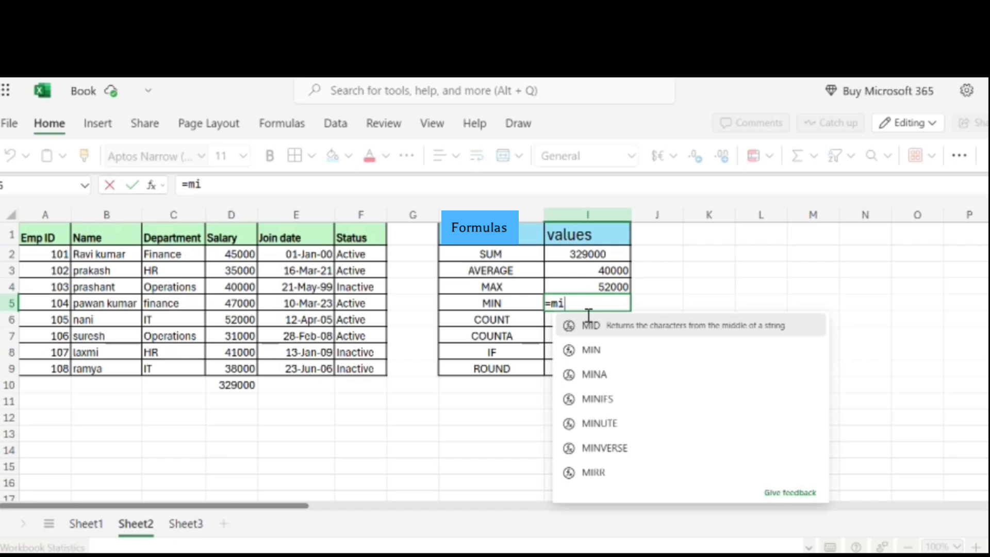
double_click(609, 348)
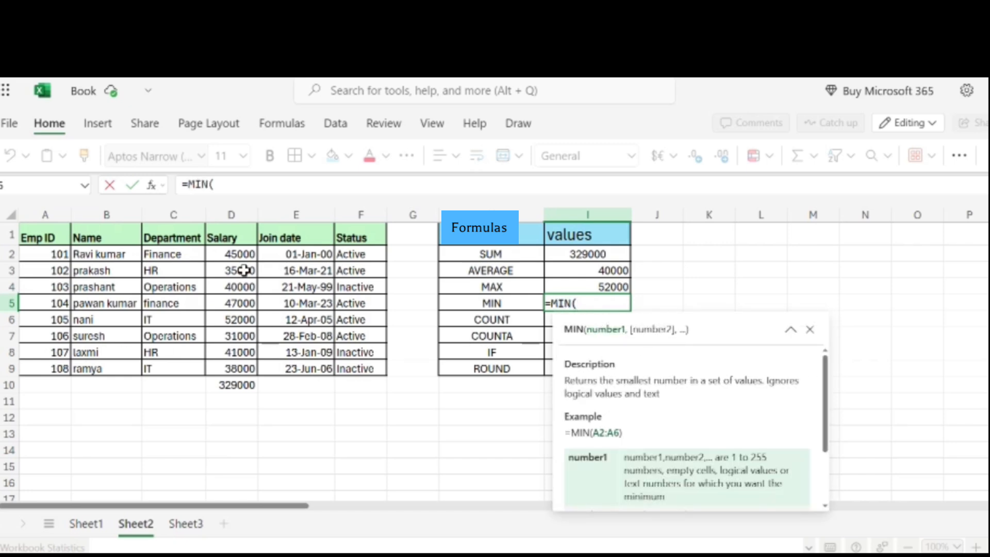
left_click_drag(240, 258, 245, 369)
type(")")
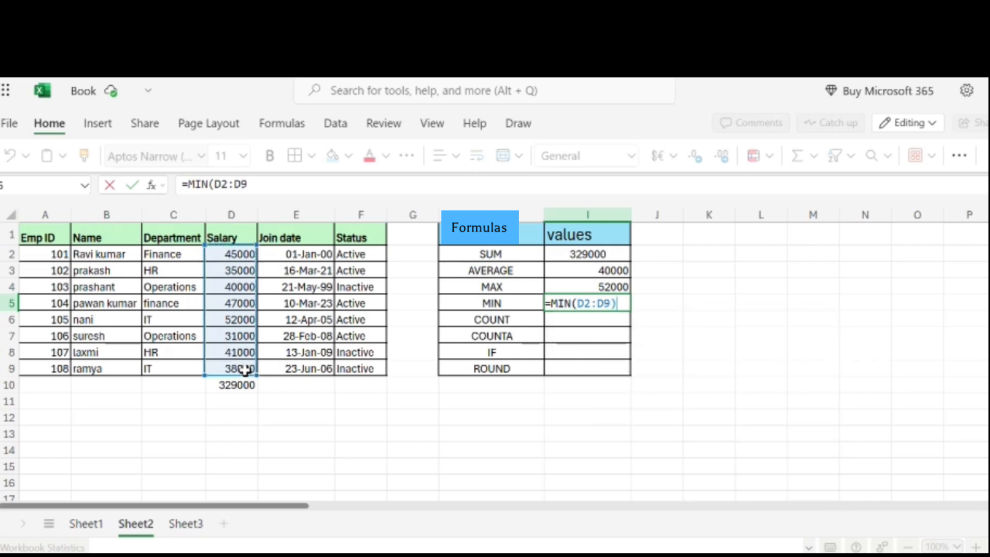
key("Return")
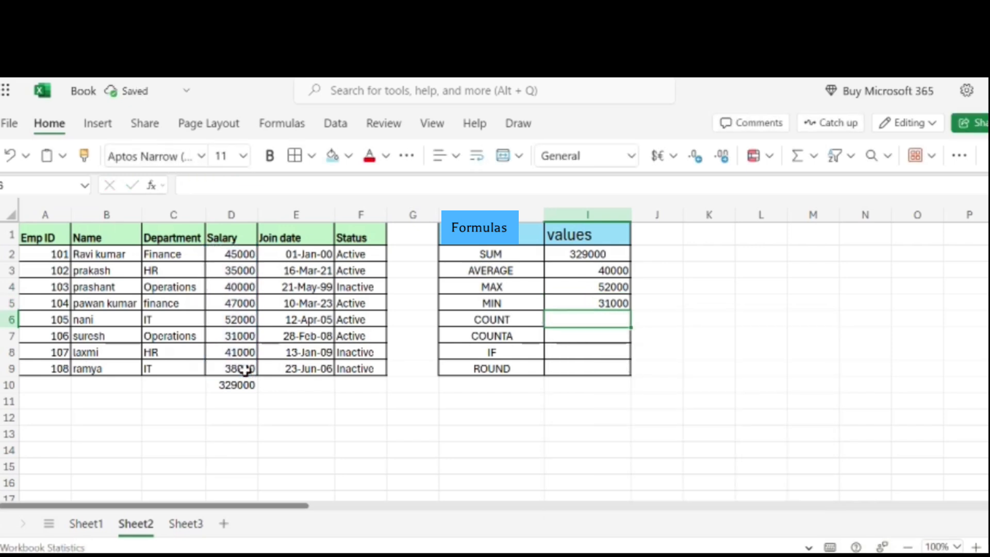
left_click(247, 337)
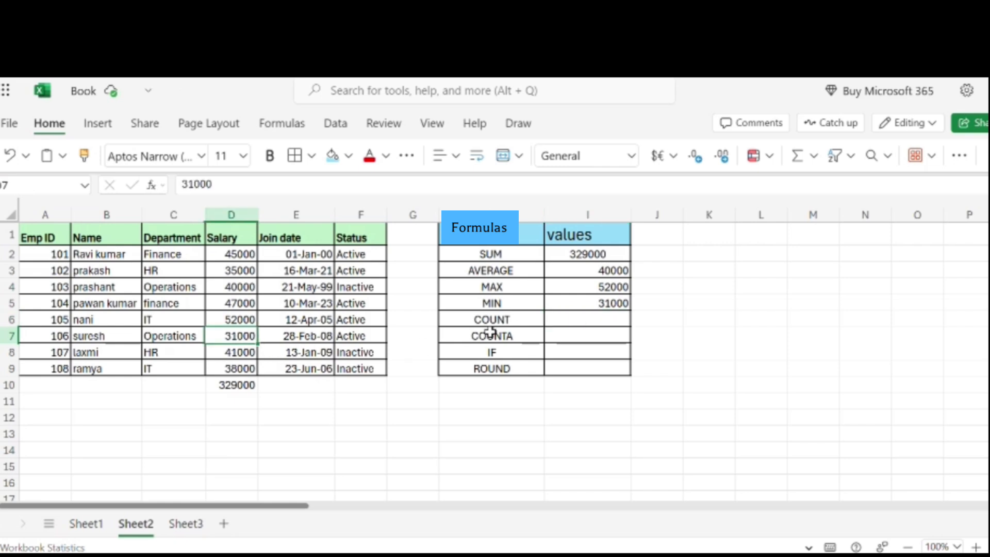
left_click(584, 320)
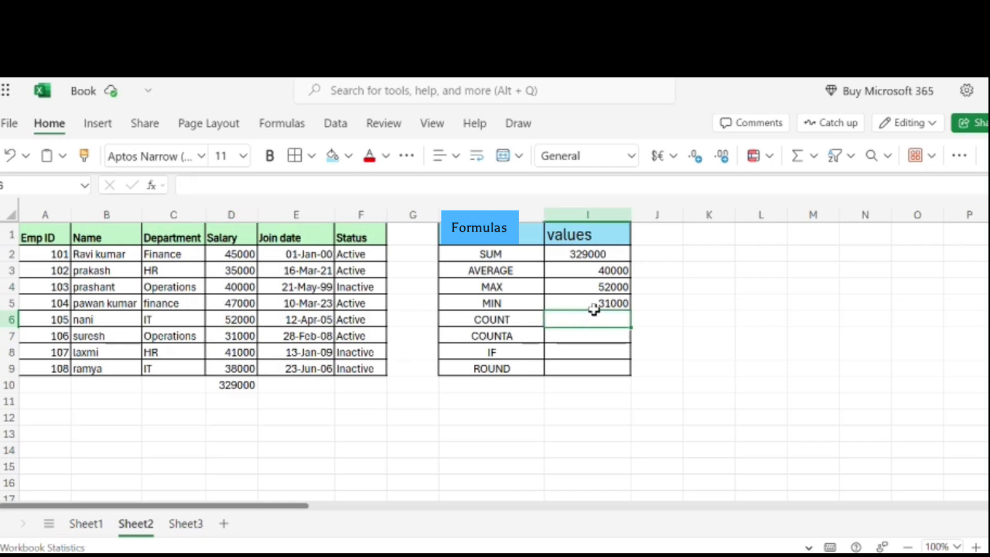
left_click(594, 304)
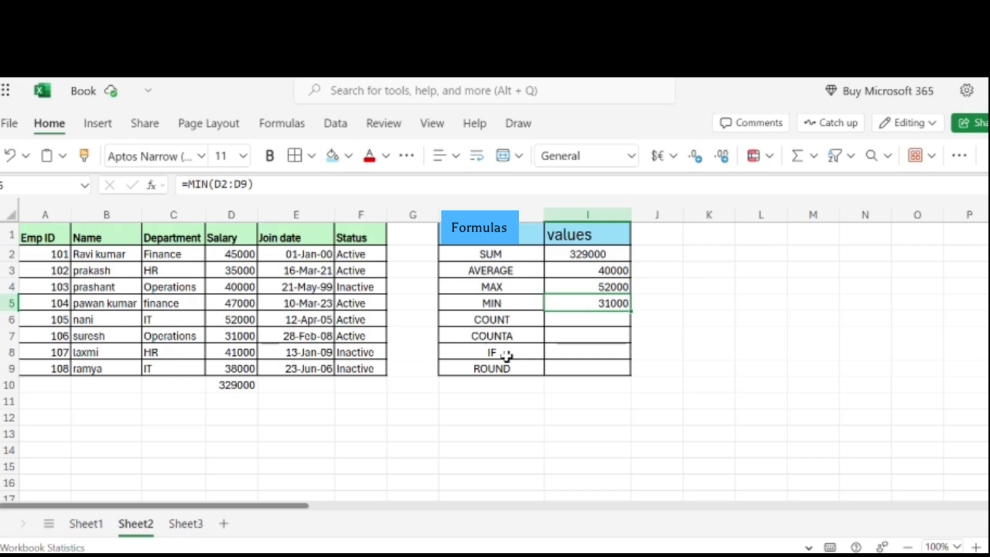
- Try counting the Department column entries in I6 with =COUNT(C2:C9)
left_click(532, 327)
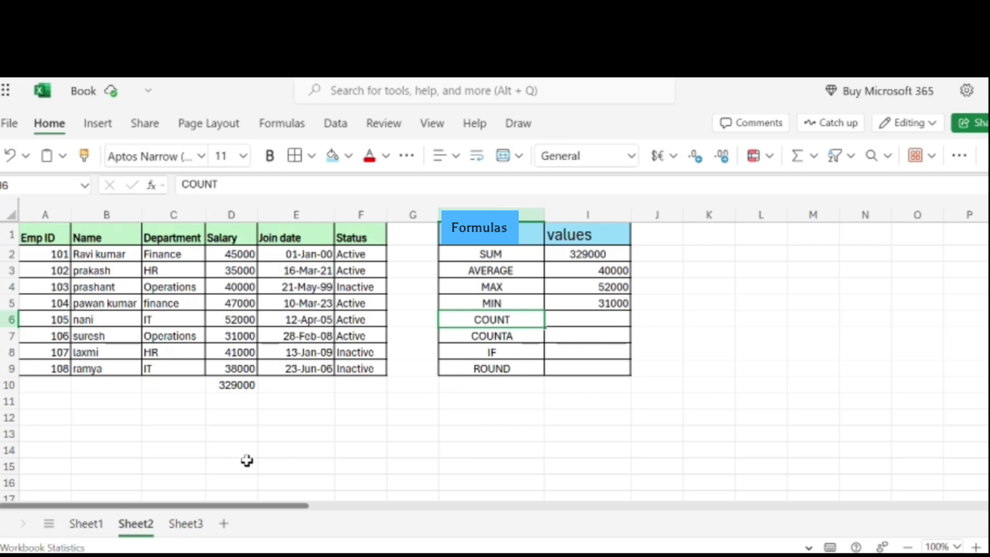
left_click(583, 325)
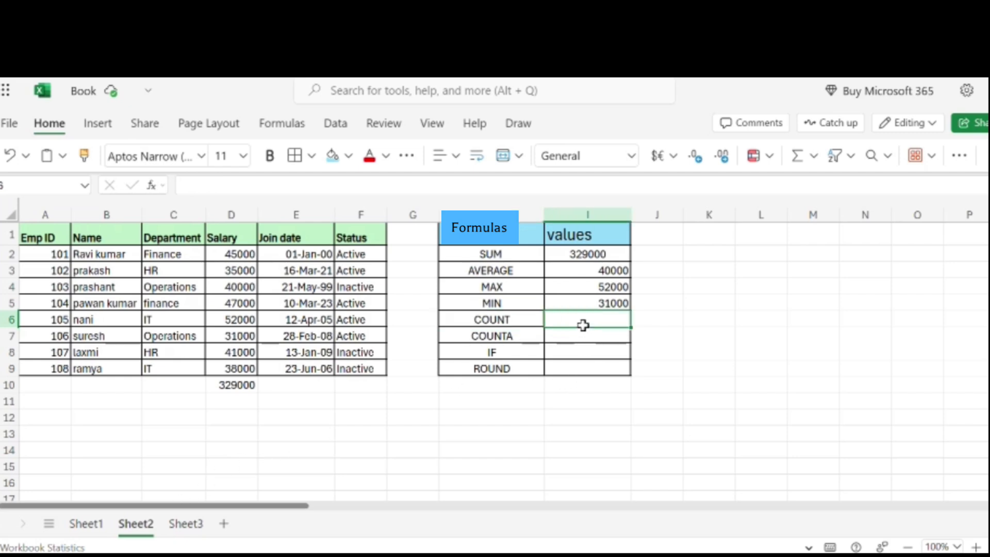
type("=coun")
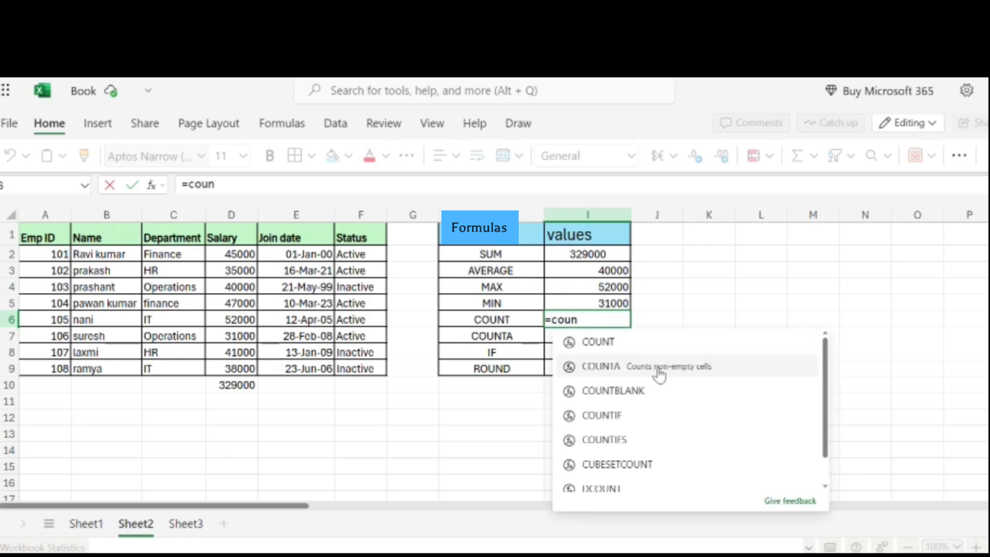
left_click(613, 346)
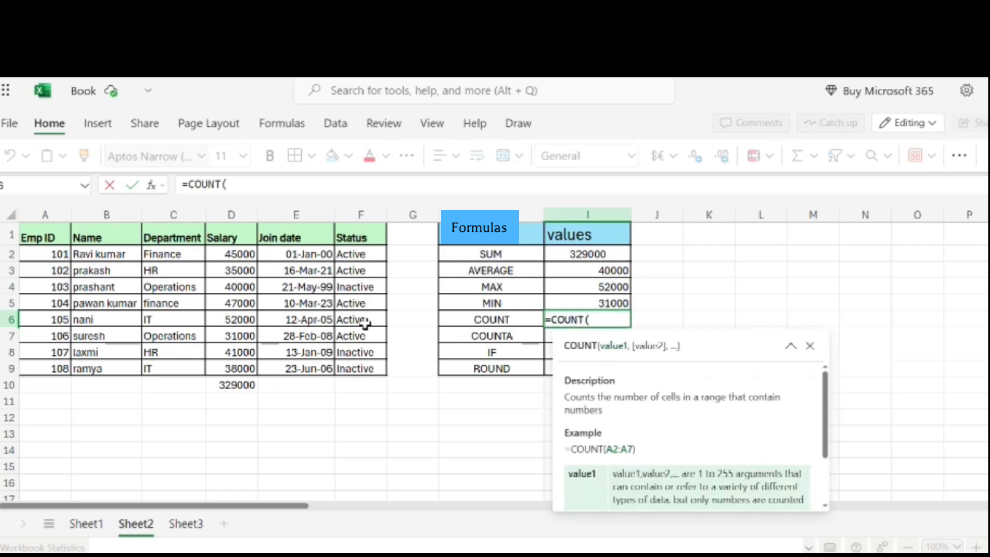
left_click_drag(195, 262, 190, 376)
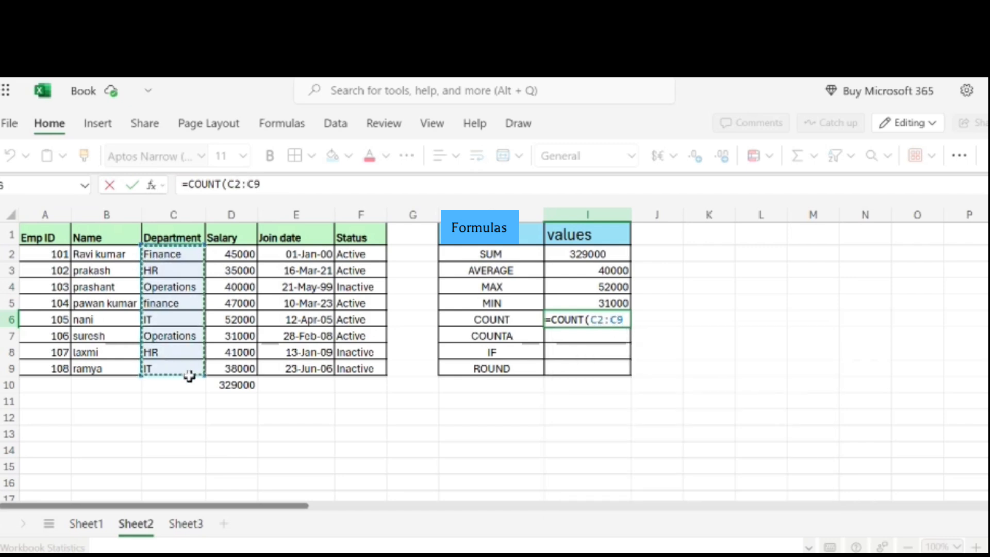
type(")")
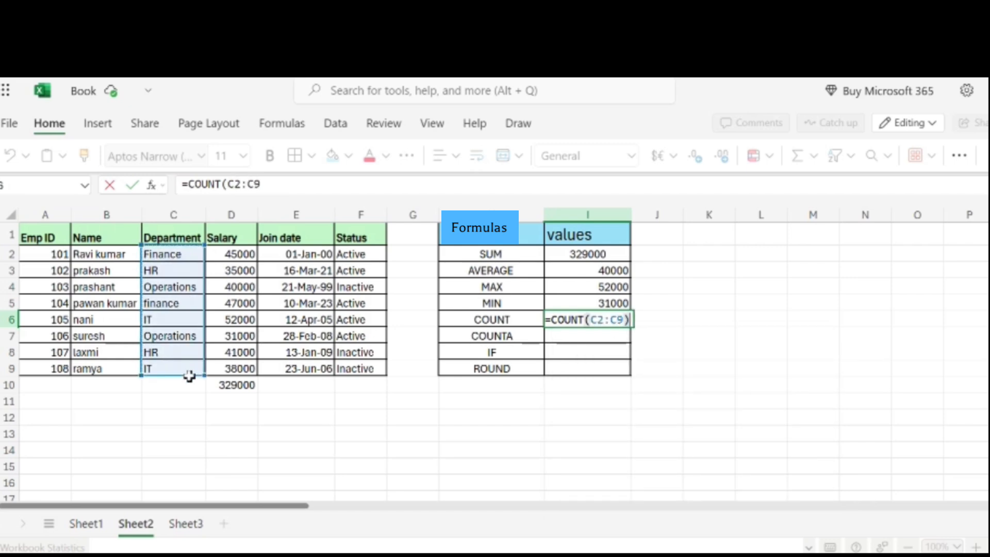
key("Return")
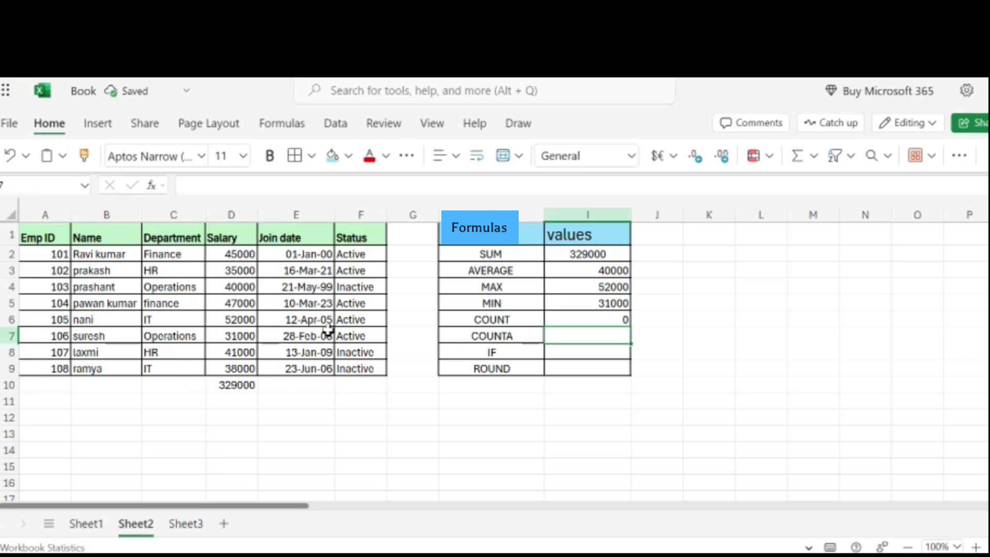
- Replace the COUNT formula in I6 with =COUNT(D2:D9) to count the numeric salary entries
left_click(605, 324)
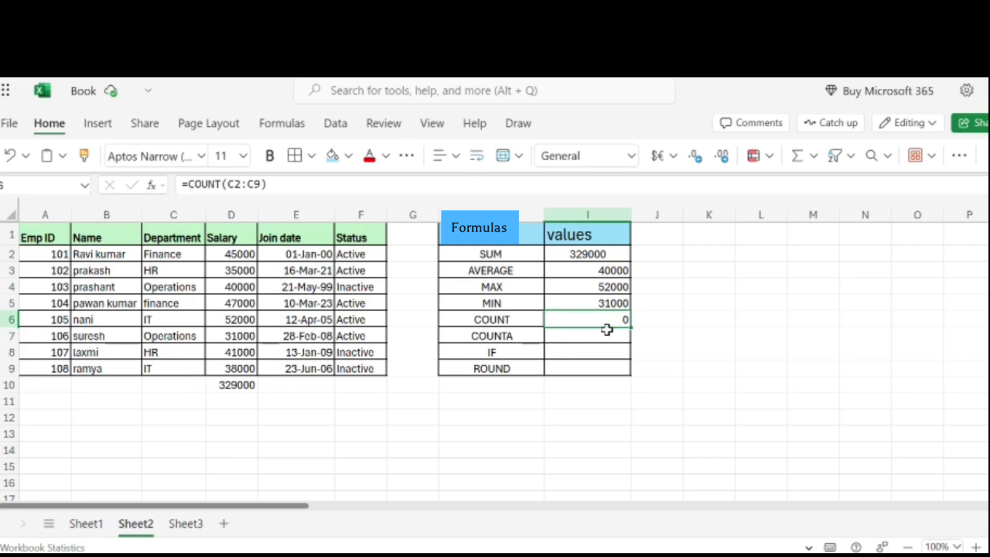
key("BackSpace")
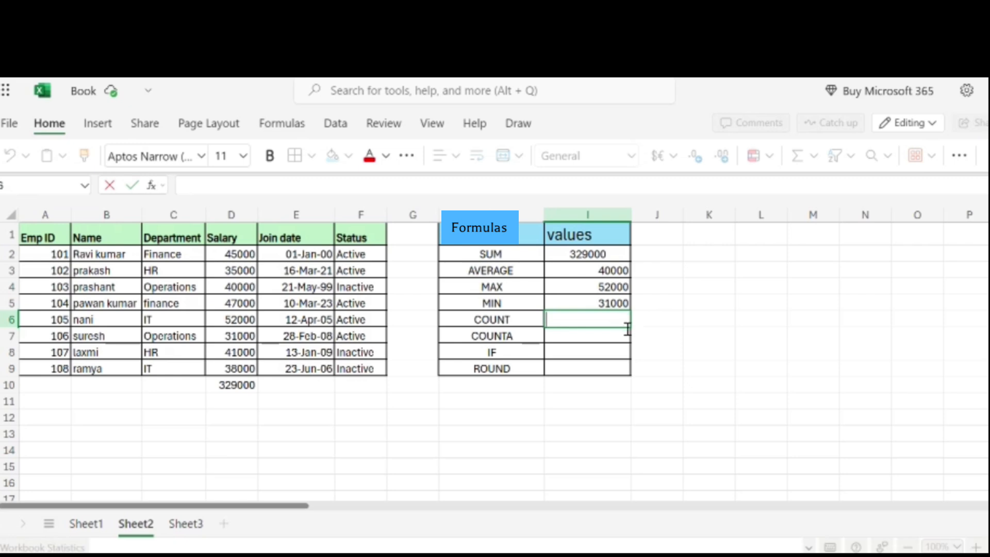
type("coun")
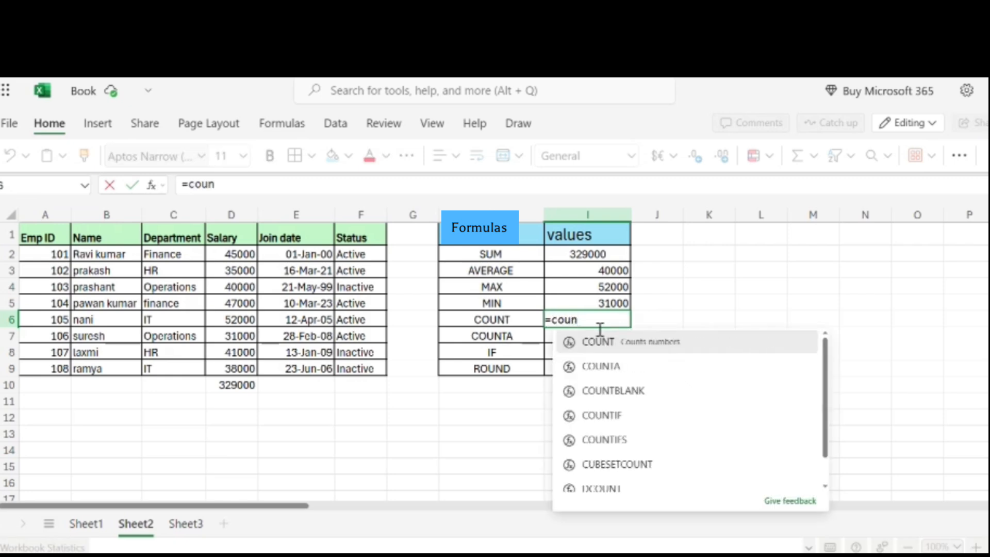
left_click(622, 342)
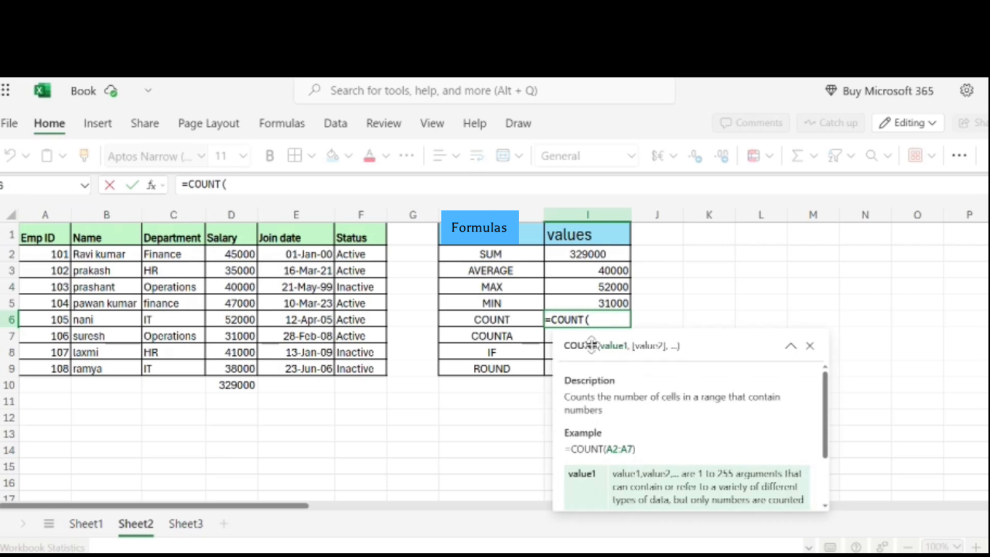
left_click_drag(241, 259, 232, 367)
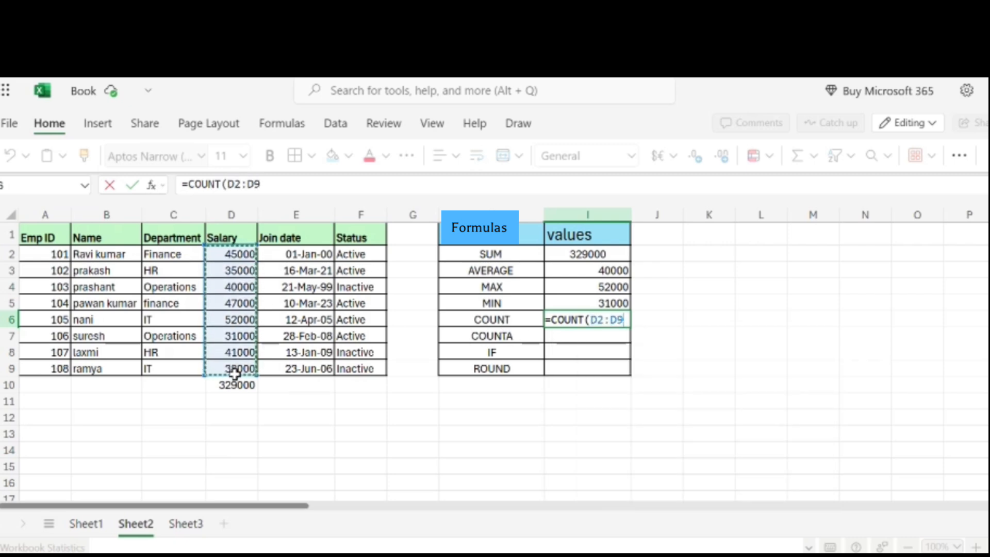
type(")")
key("Return")
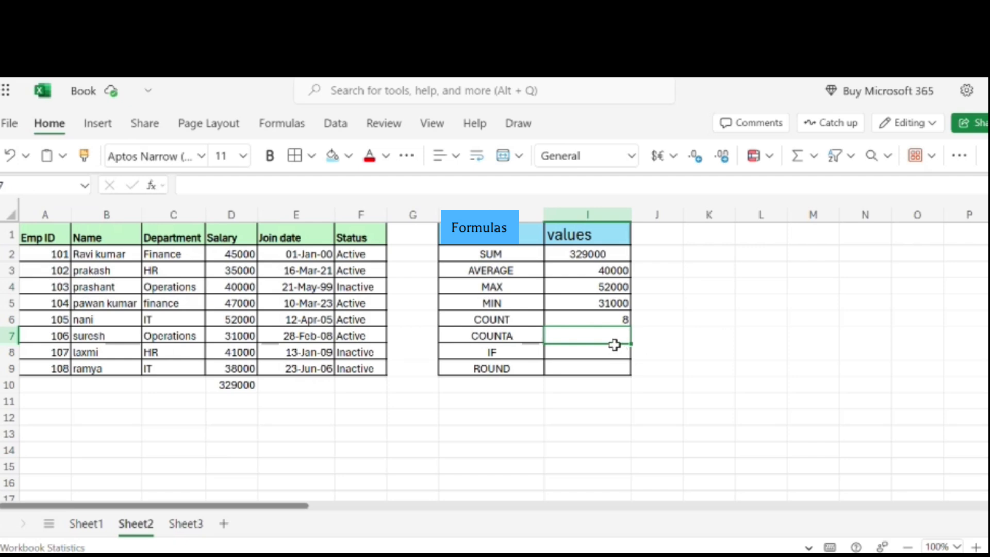
- Count the non-empty Department cells in I7 with =COUNTA(C2:C9)
type("=")
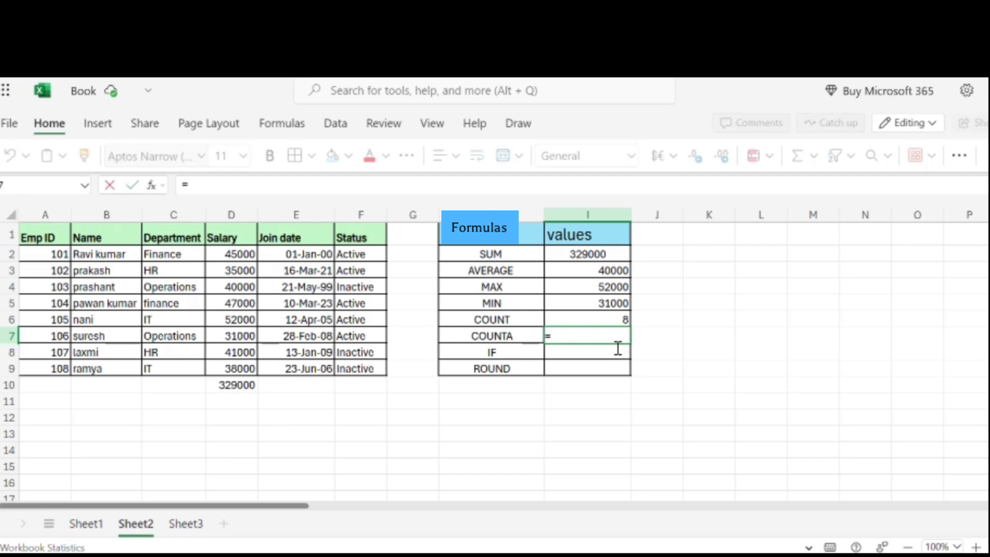
type("Coun")
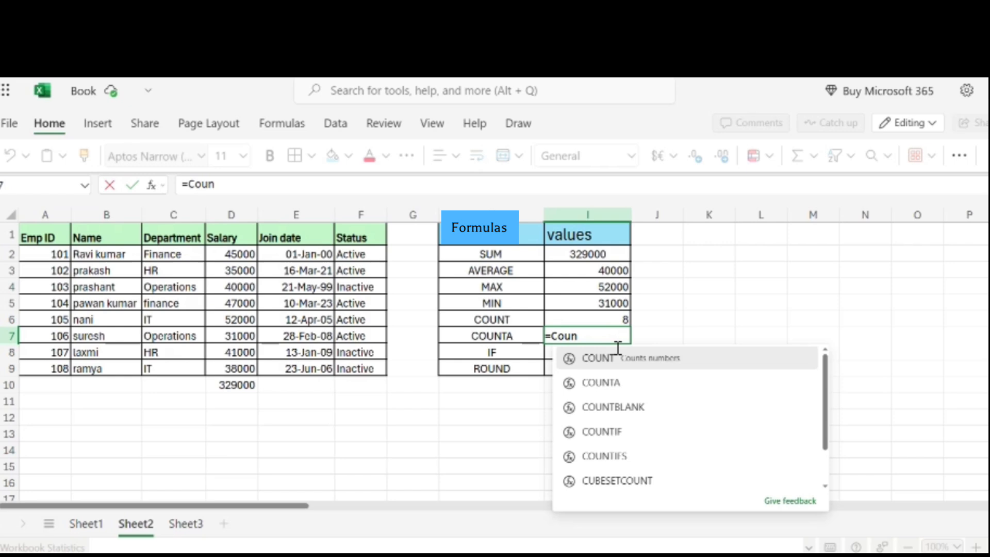
left_click(601, 383)
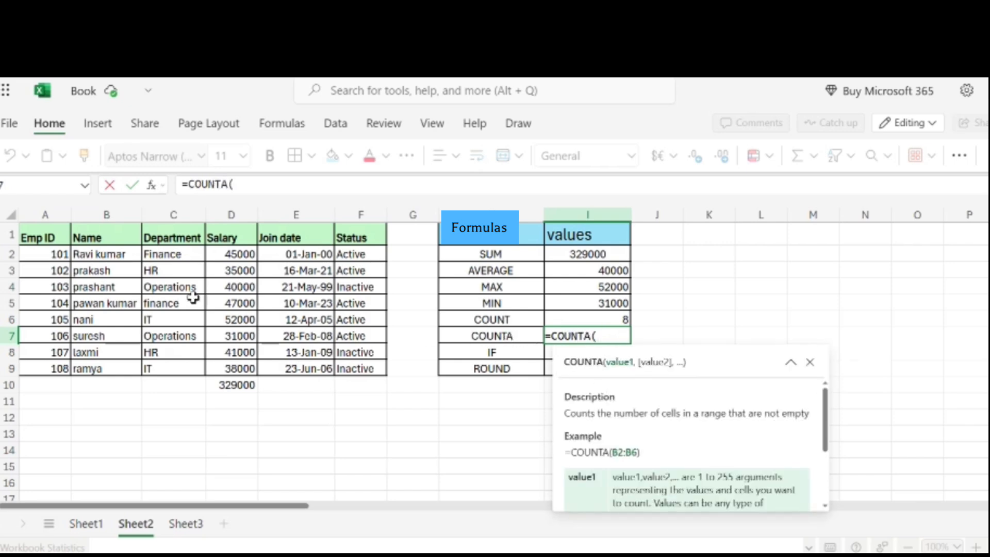
left_click_drag(180, 258, 175, 370)
type(")")
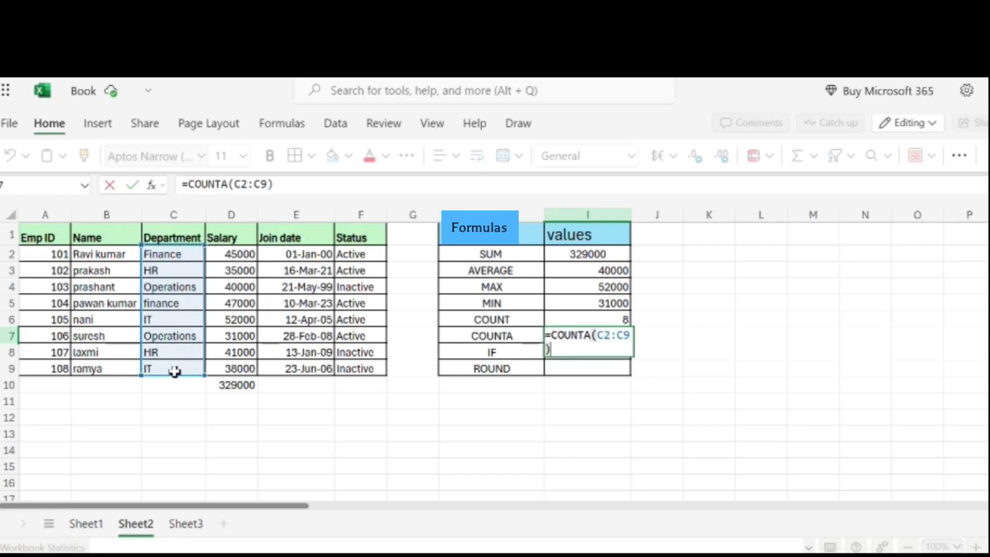
key("Return")
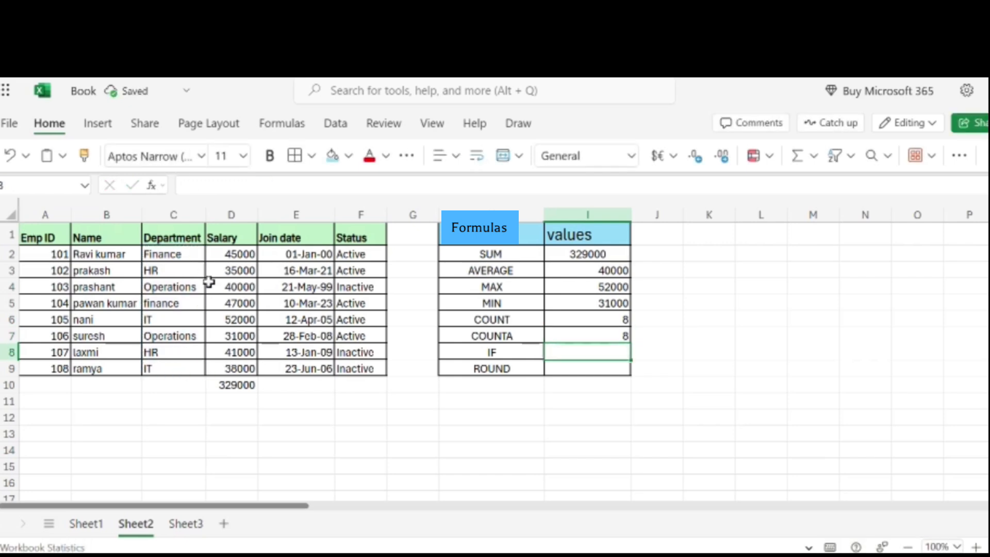
- Compare the COUNT and COUNTA results in I6 and I7 with the Salary and Department ranges they count
left_click_drag(251, 256, 245, 369)
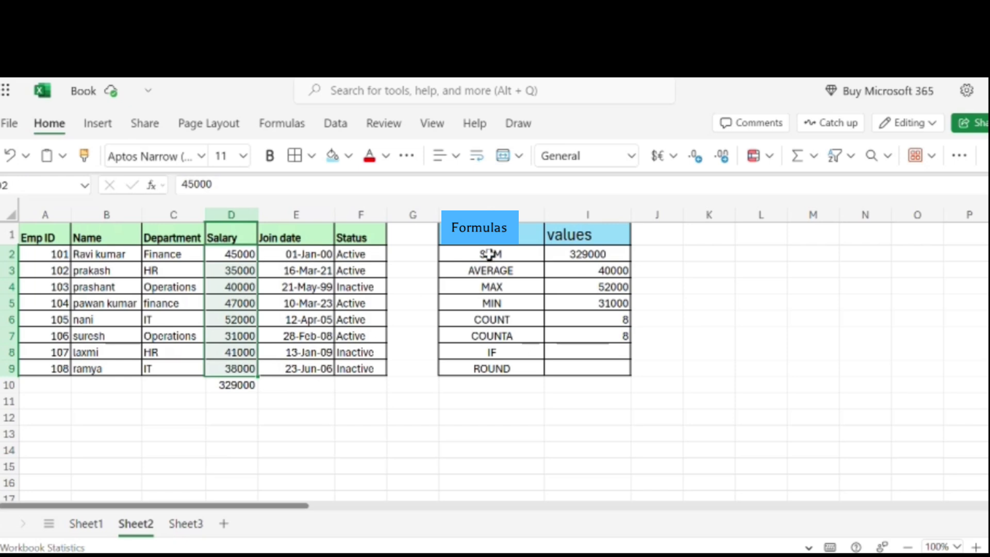
left_click(591, 323)
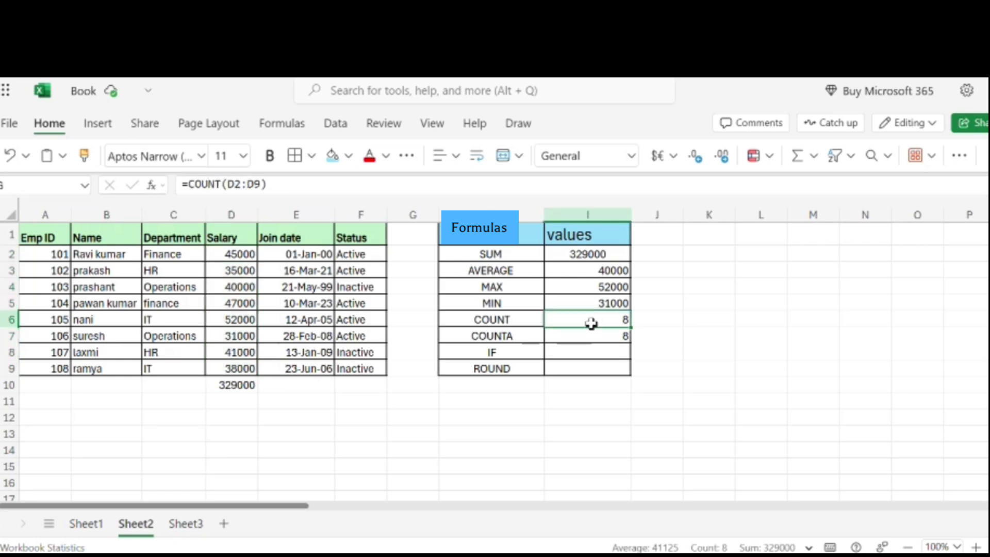
left_click(529, 340)
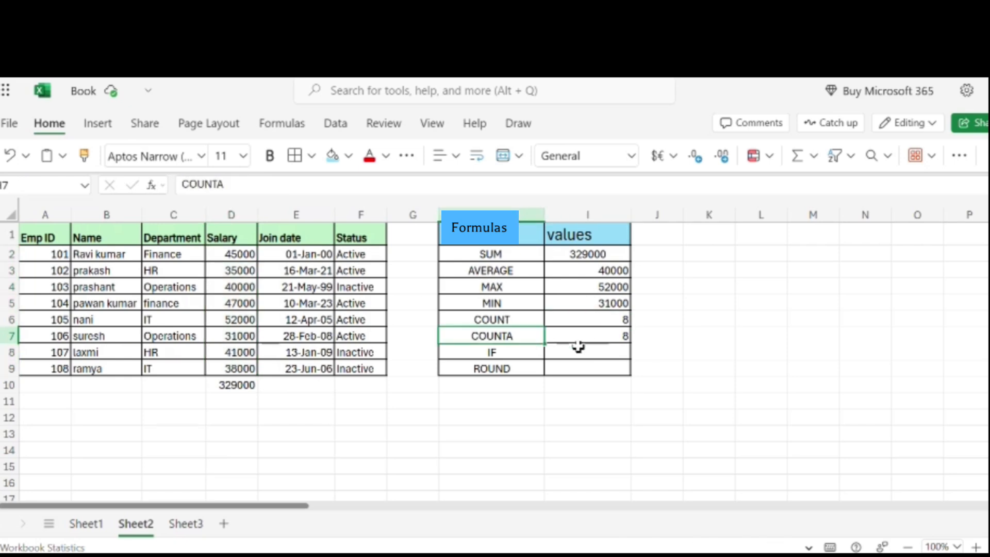
left_click(594, 343)
left_click_drag(177, 258, 180, 378)
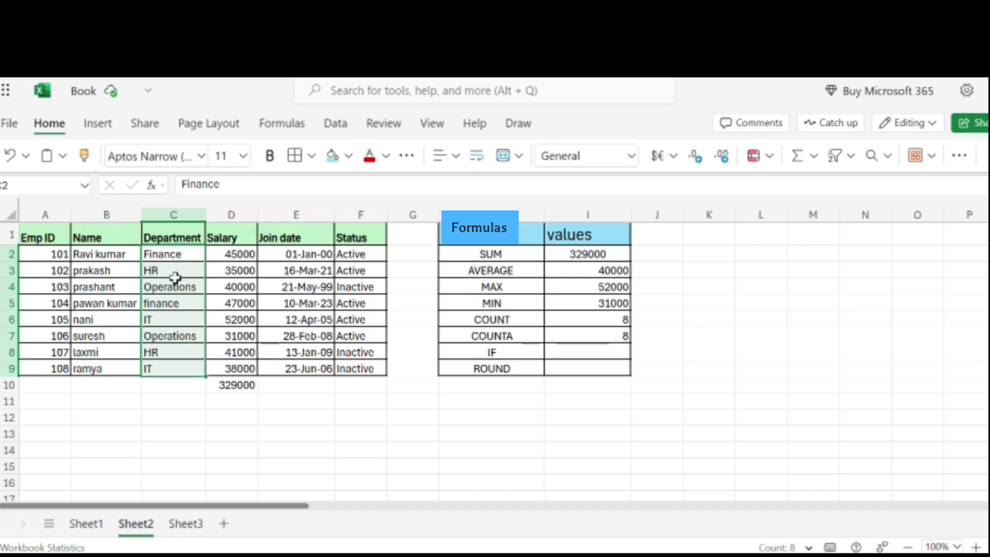
left_click(624, 341)
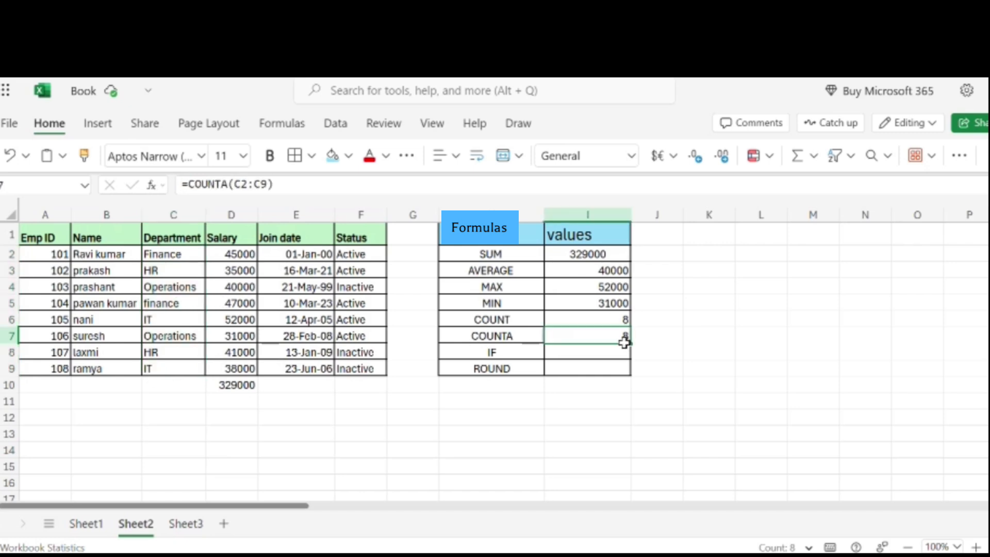
- Start an IF formula in I8, beside the IF label
left_click(506, 356)
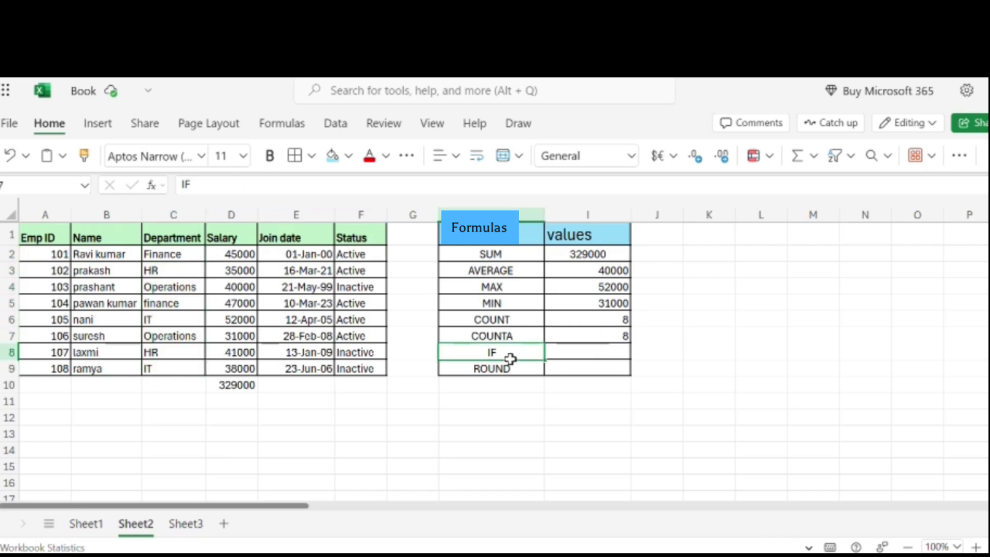
left_click(581, 356)
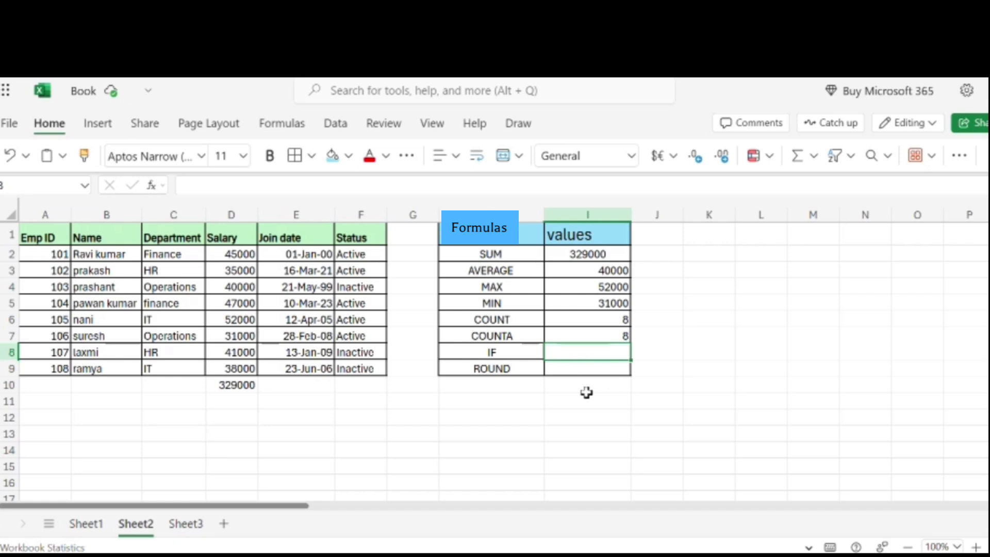
type("=")
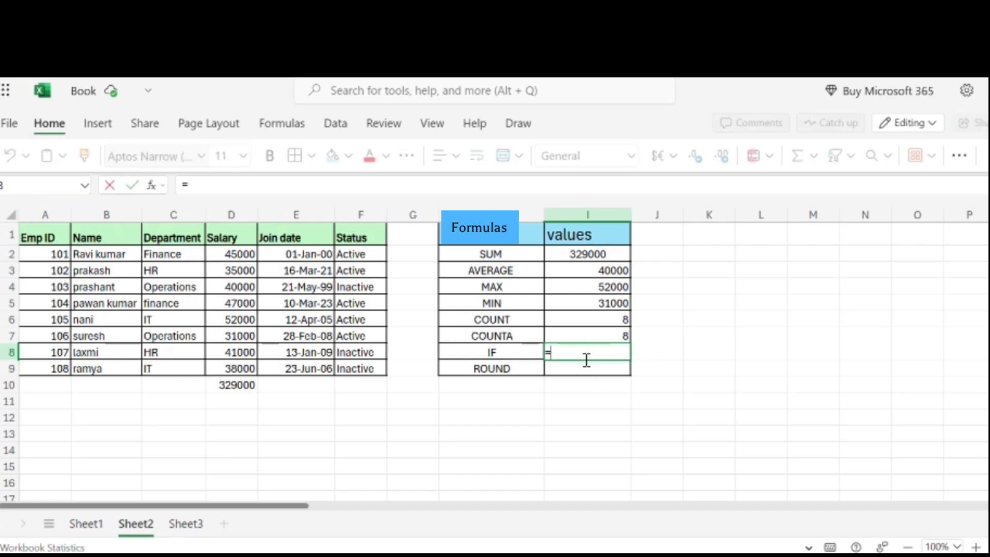
type("if")
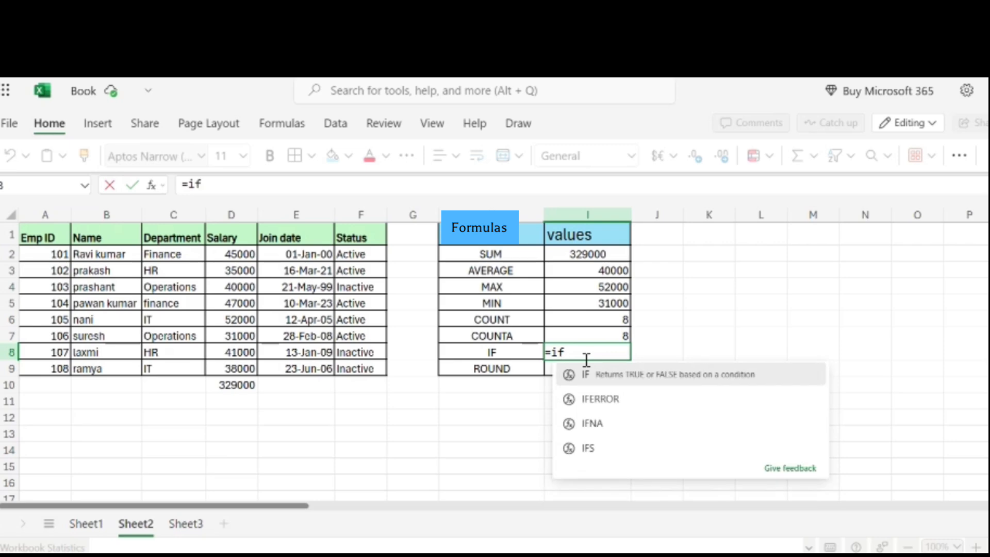